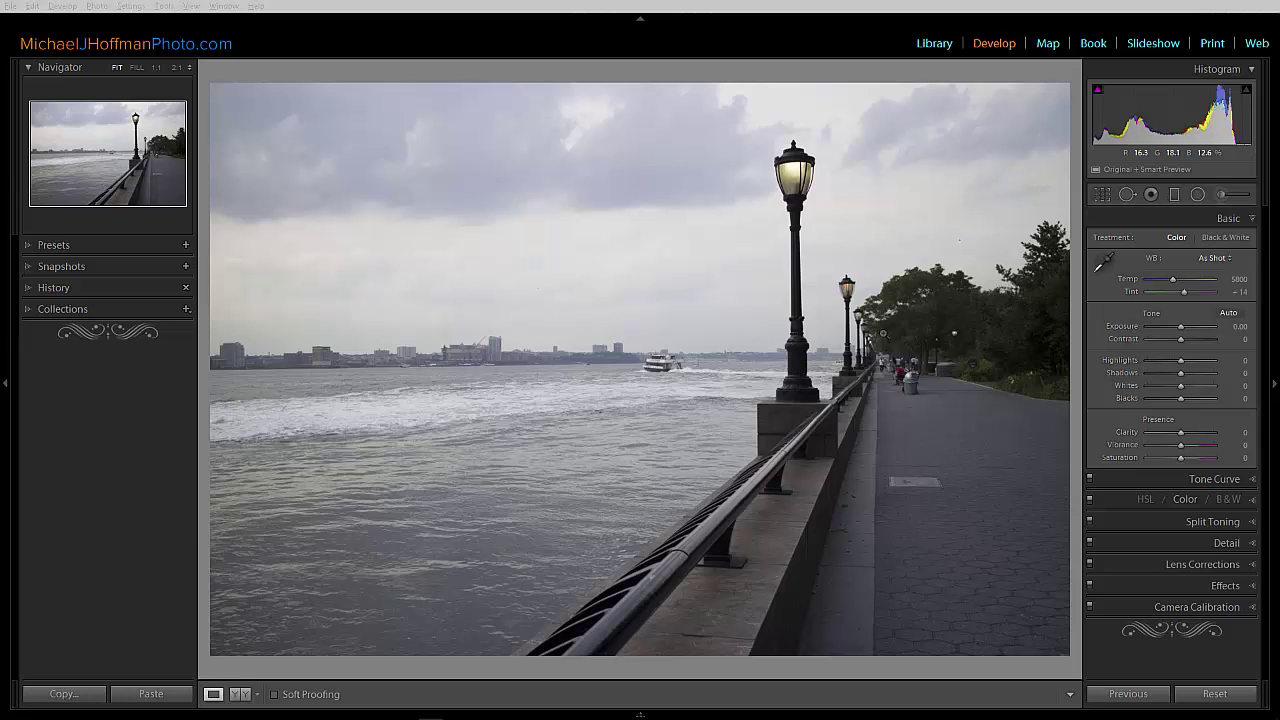
- Darken the photo in the Basic panel: Exposure -1.00, Highlights -100, Shadows +46
{"action": "left_click_drag", "start_coordinate": [1179, 324], "coordinate": [1174, 330]}
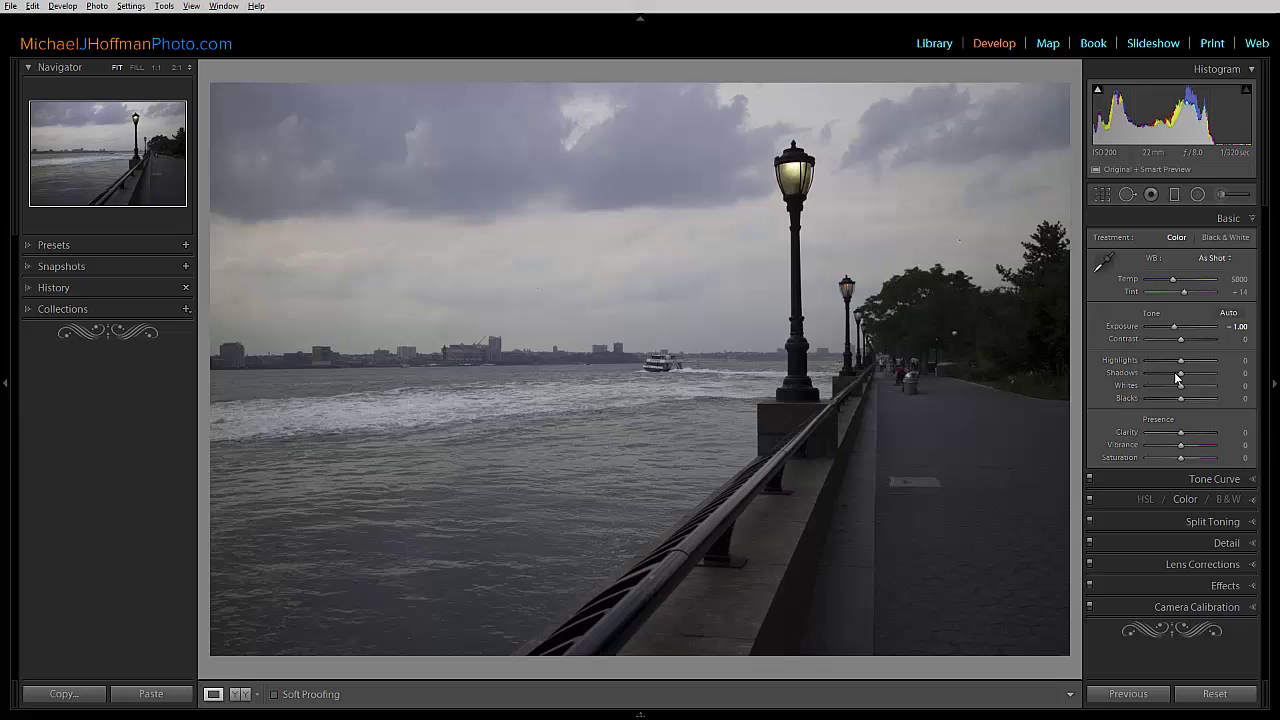
{"action": "left_click_drag", "start_coordinate": [1182, 362], "coordinate": [1146, 360]}
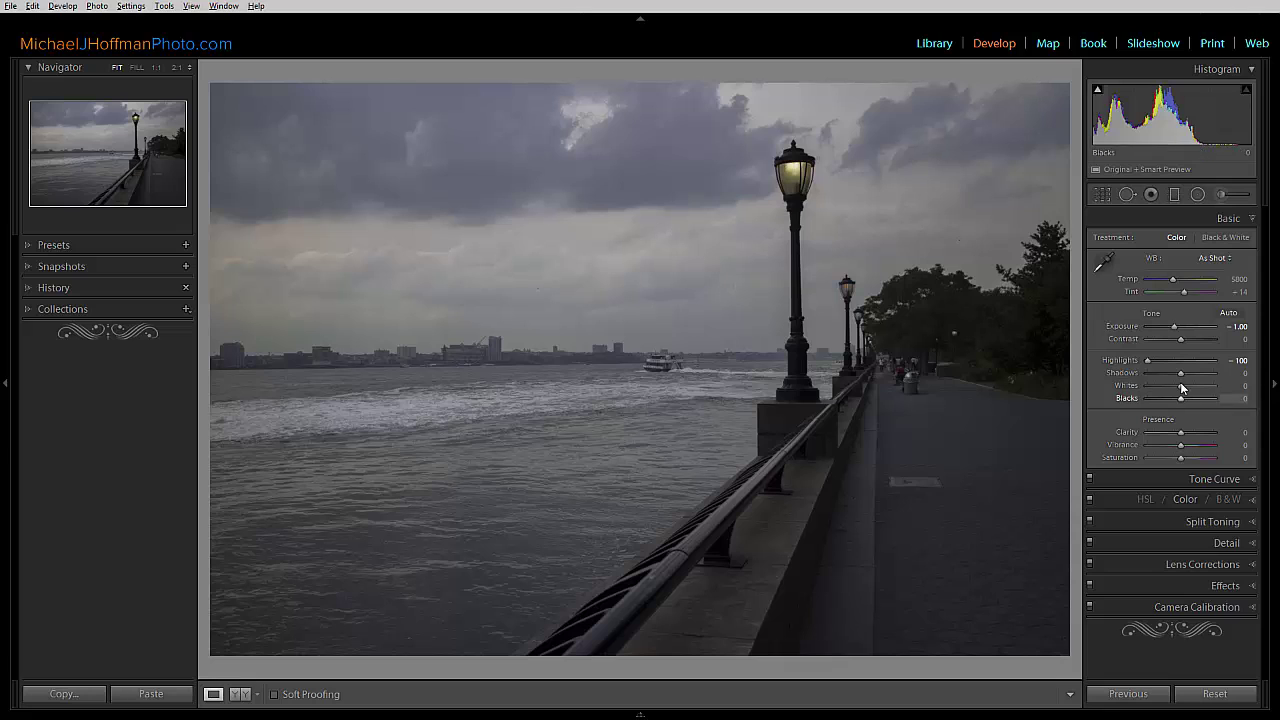
{"action": "left_click_drag", "start_coordinate": [1179, 374], "coordinate": [1200, 374]}
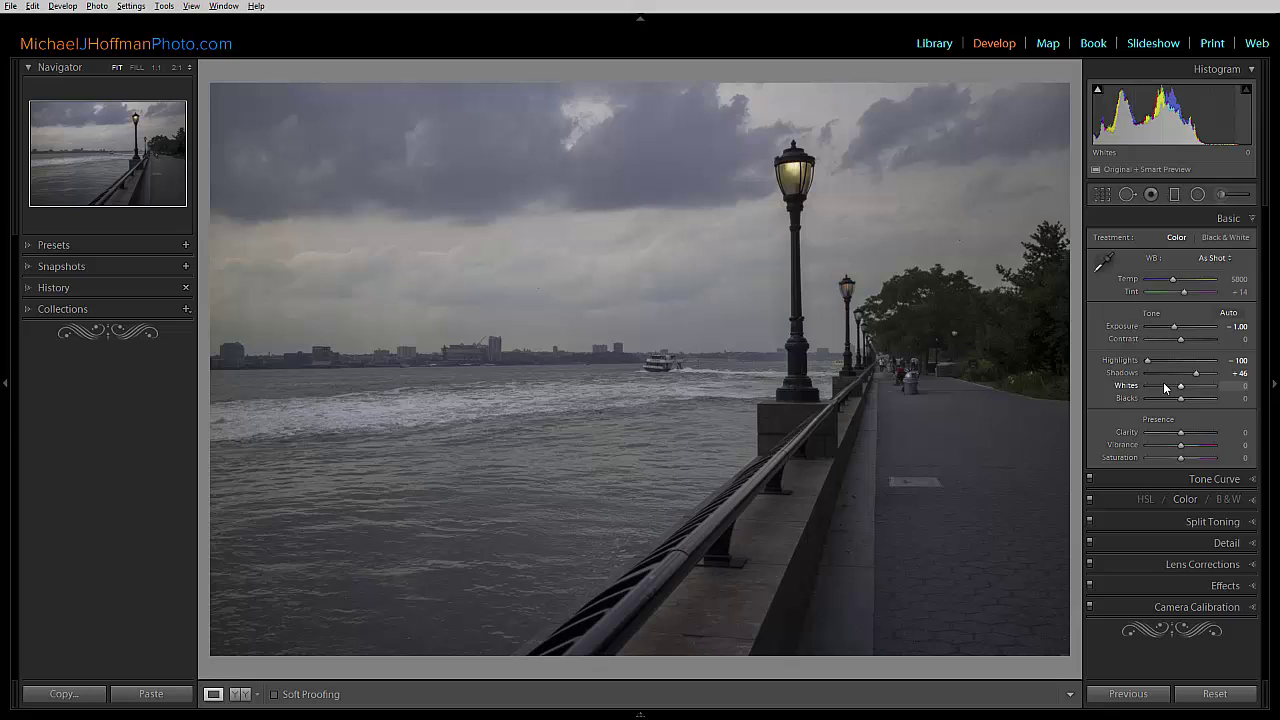
- Lay a diagonal graduated filter across the scene with Exposure -2.16 and Temp -22
{"action": "left_click", "coordinate": [1174, 195]}
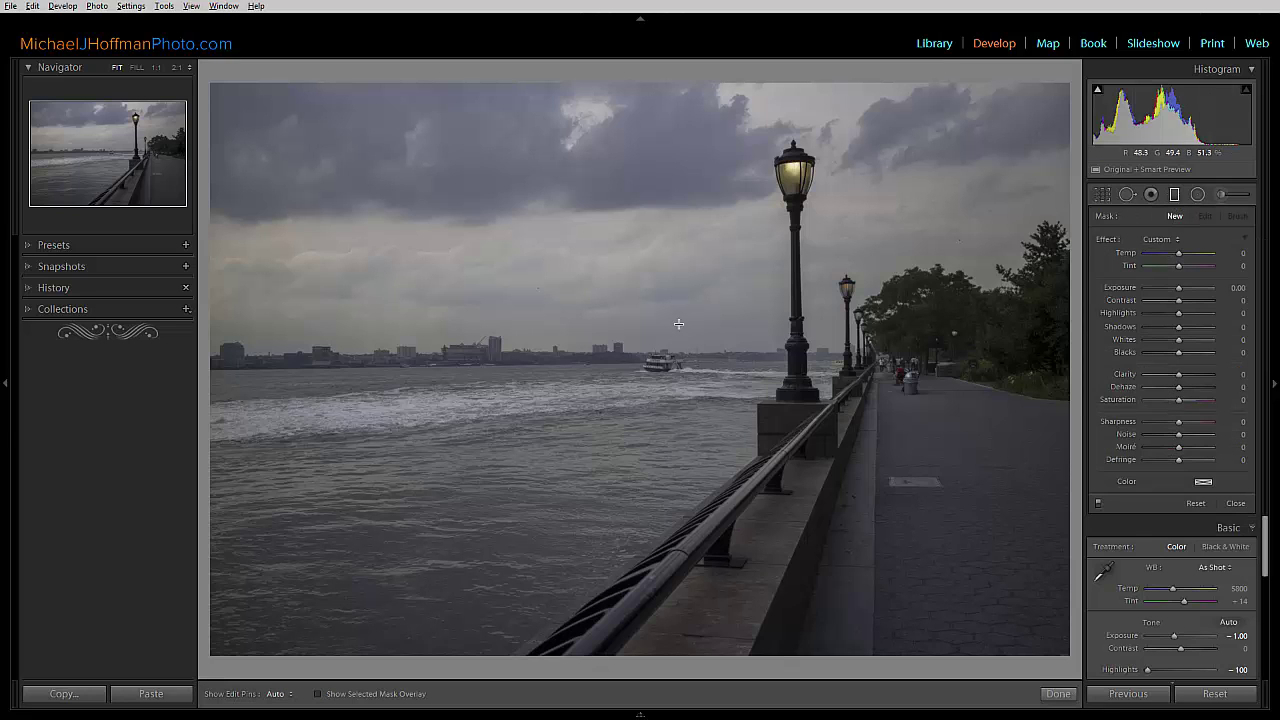
{"action": "left_click_drag", "start_coordinate": [650, 295], "coordinate": [960, 531]}
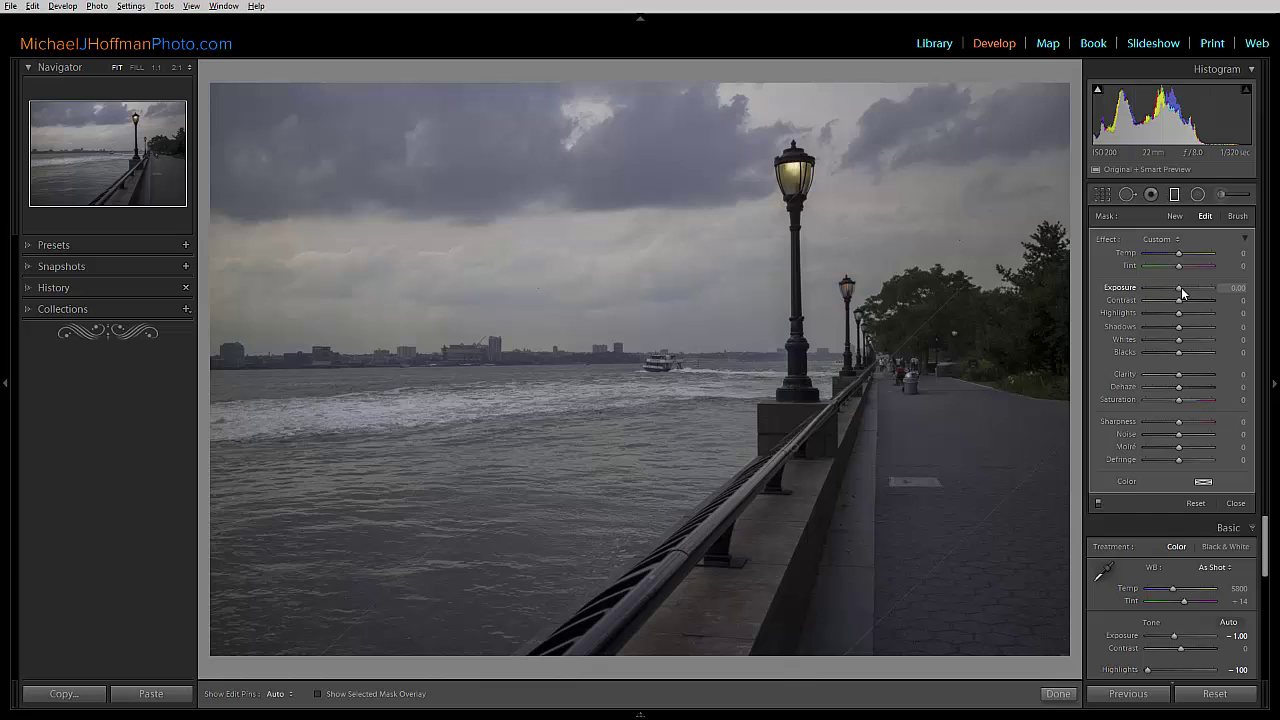
{"action": "left_click_drag", "start_coordinate": [1180, 288], "coordinate": [1163, 289]}
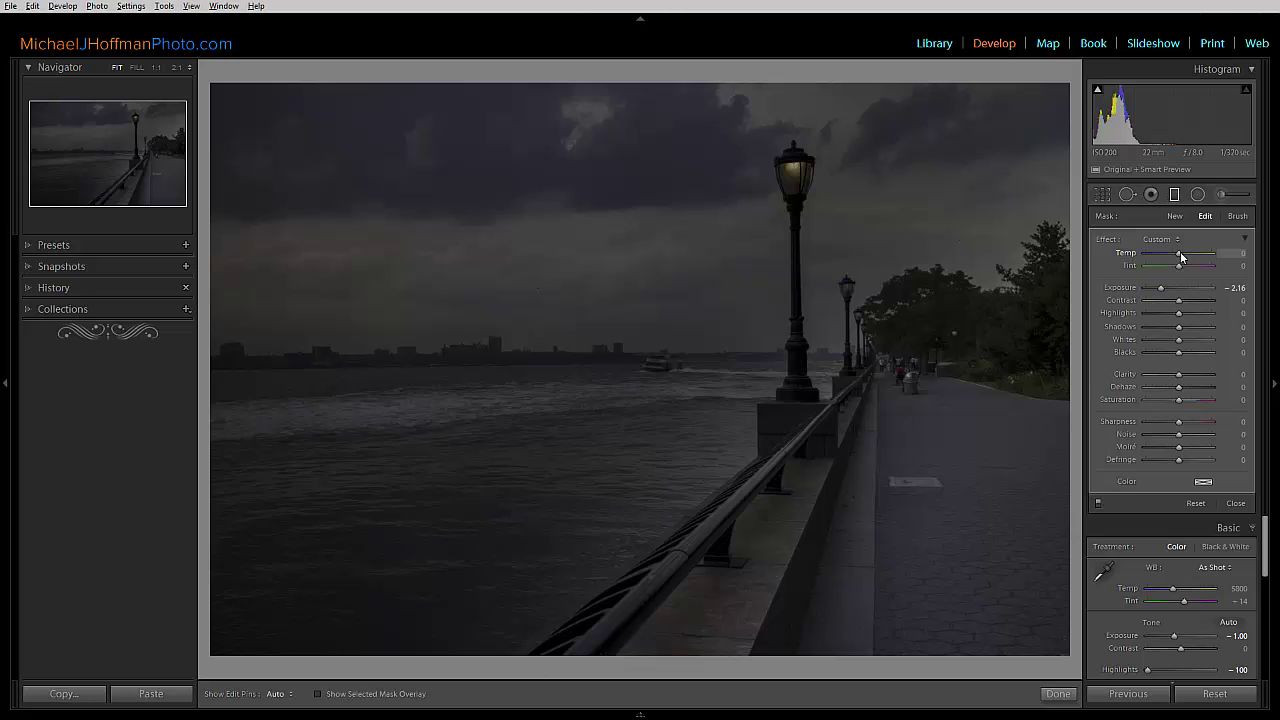
{"action": "left_click_drag", "start_coordinate": [1179, 257], "coordinate": [1174, 256]}
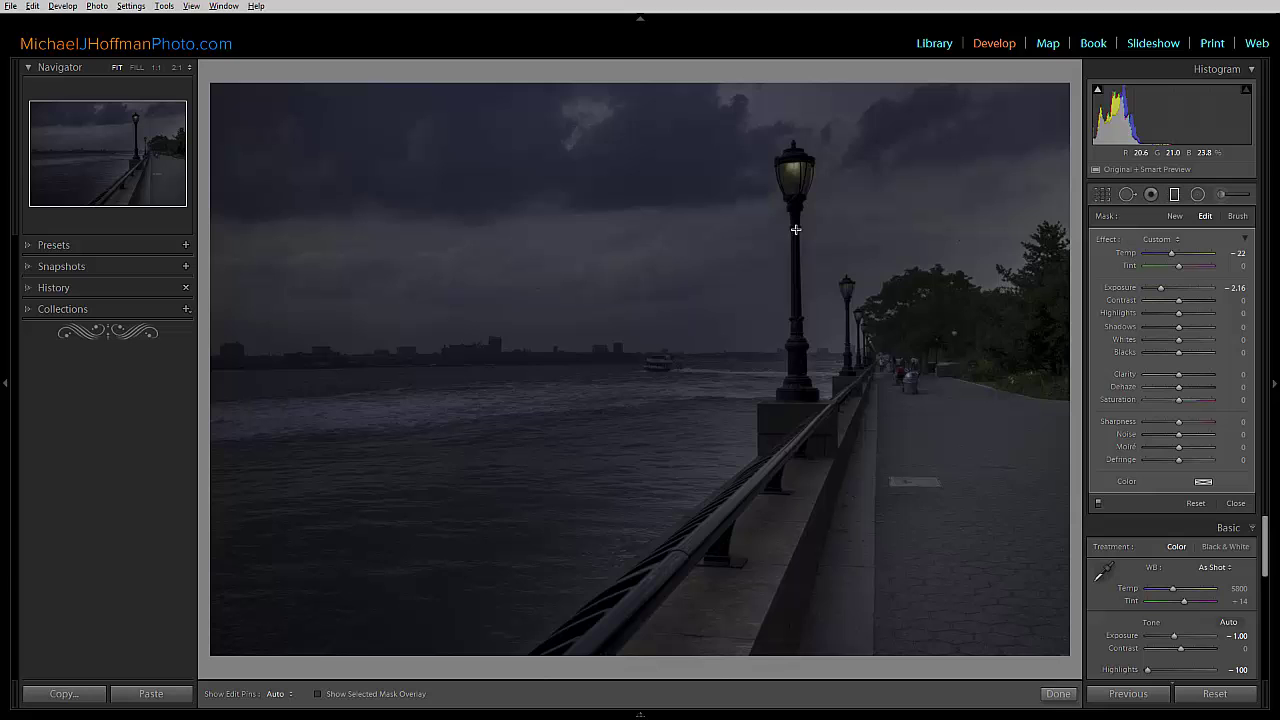
- Drag a horizontal graduated filter over the river at Exposure -0.88, toggling it to compare
{"action": "left_click_drag", "start_coordinate": [661, 247], "coordinate": [663, 463]}
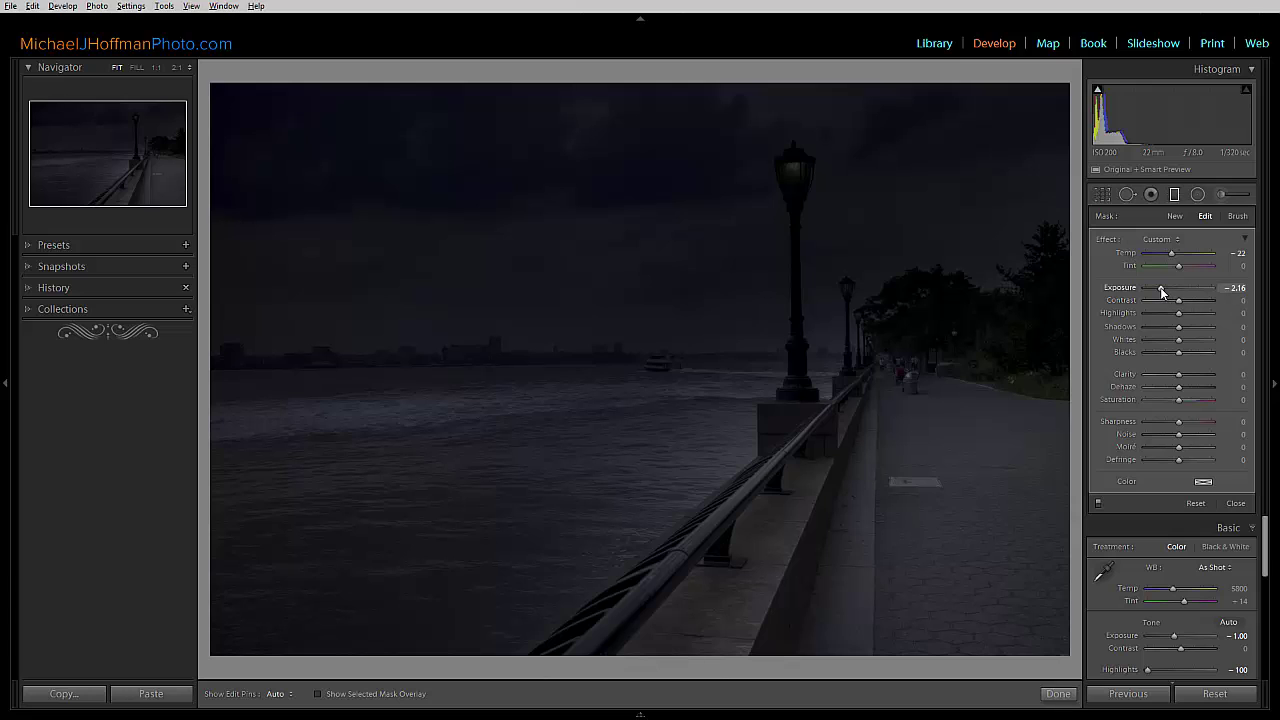
{"action": "left_click_drag", "start_coordinate": [1161, 289], "coordinate": [1175, 296]}
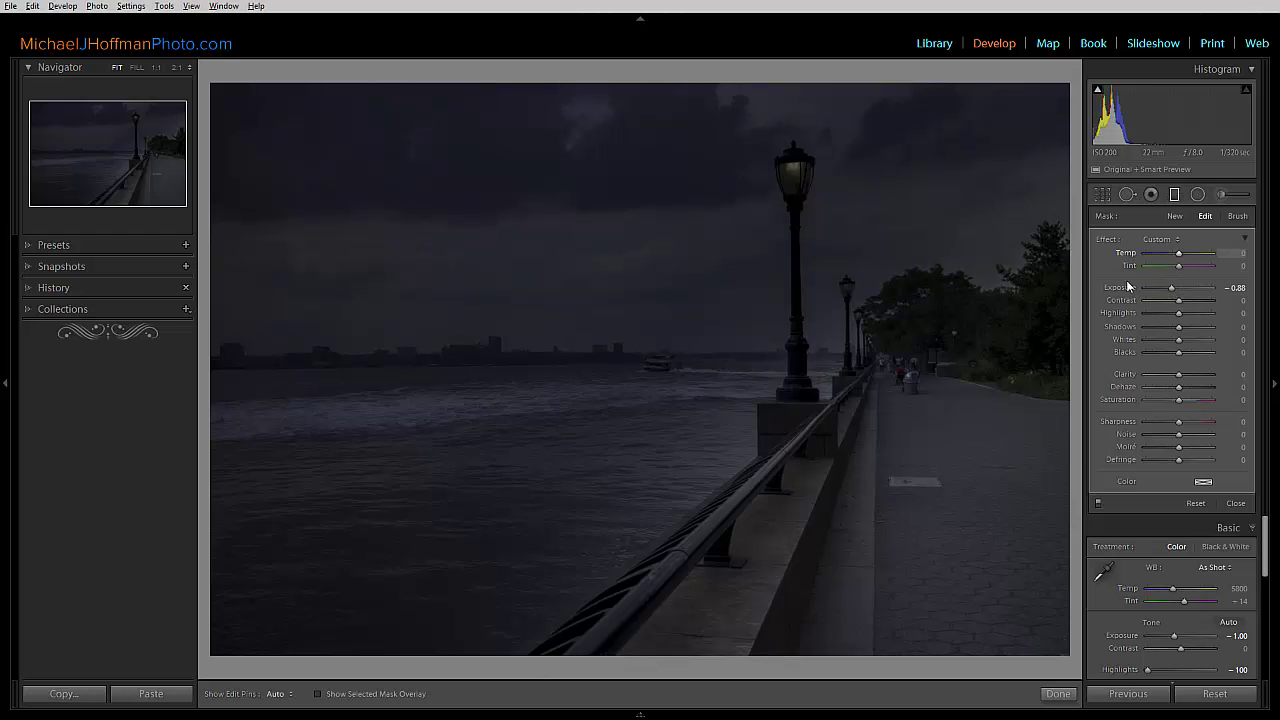
{"action": "left_click", "coordinate": [1097, 502]}
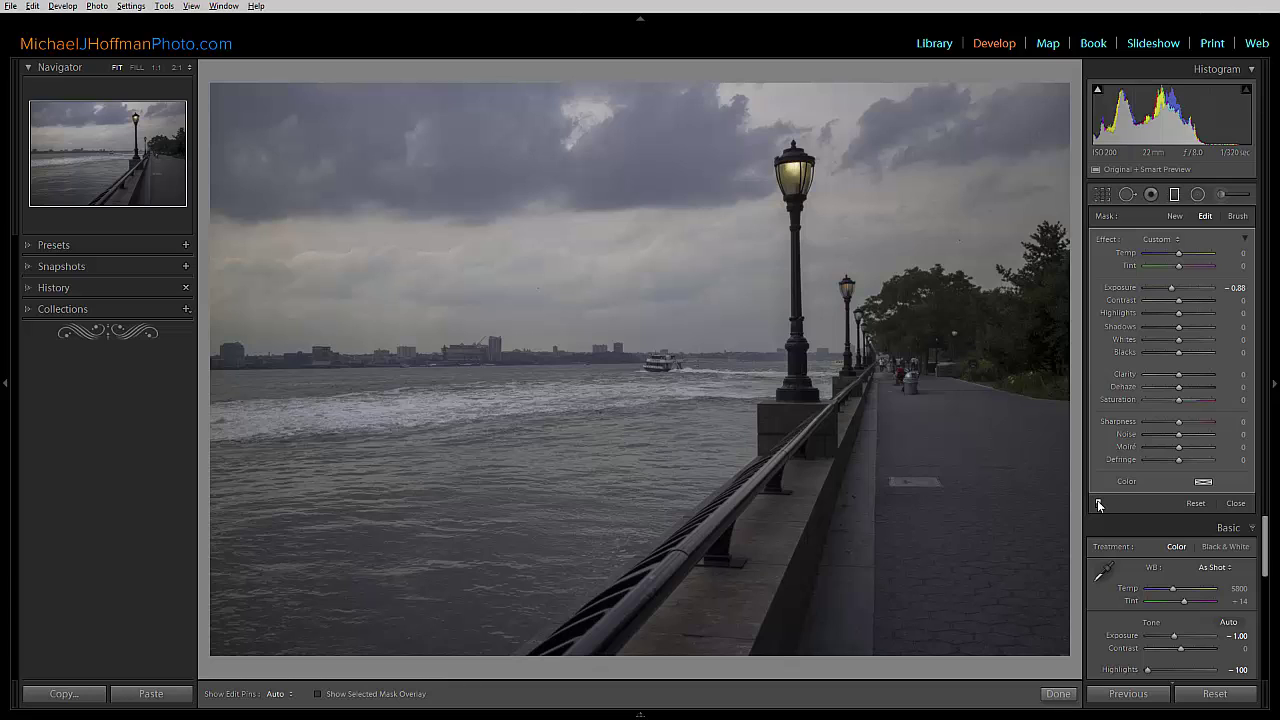
{"action": "left_click", "coordinate": [1097, 502]}
{"action": "left_click", "coordinate": [1097, 502]}
{"action": "left_click", "coordinate": [1097, 502]}
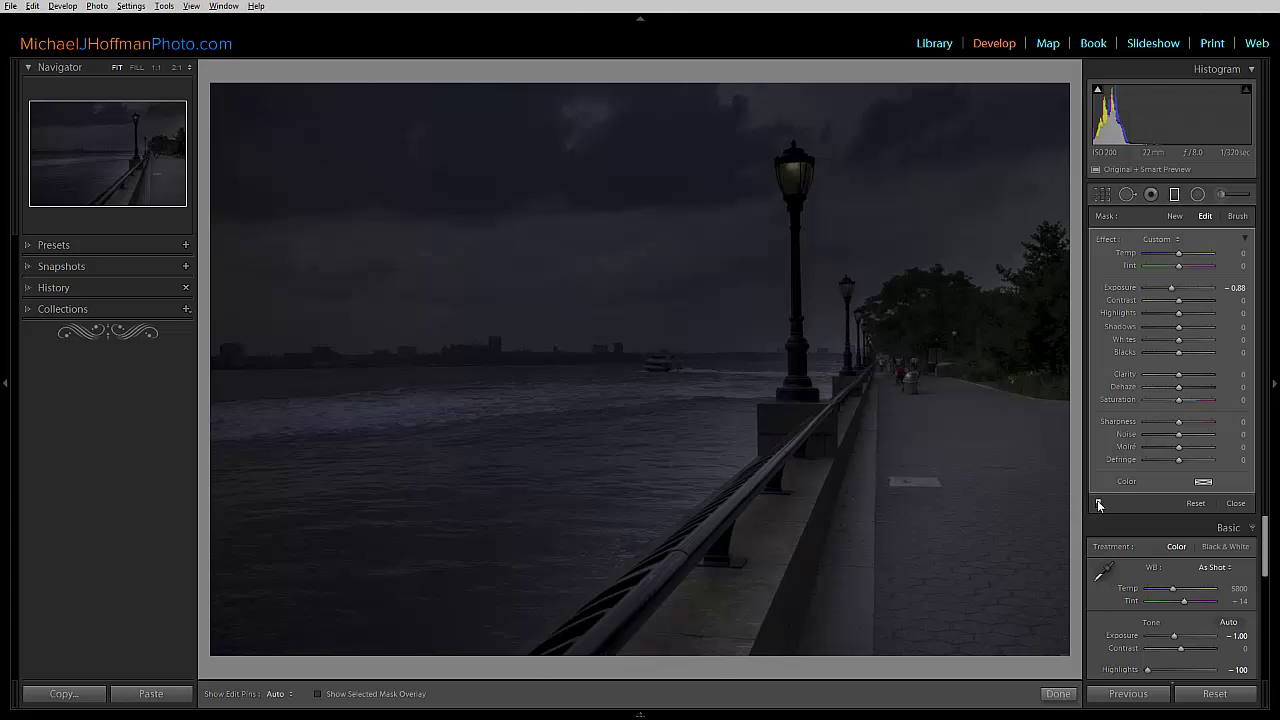
- Reselect the diagonal gradient pin, then start a Radial Filter with Invert Mask enabled
{"action": "mouse_move", "coordinate": [794, 449]}
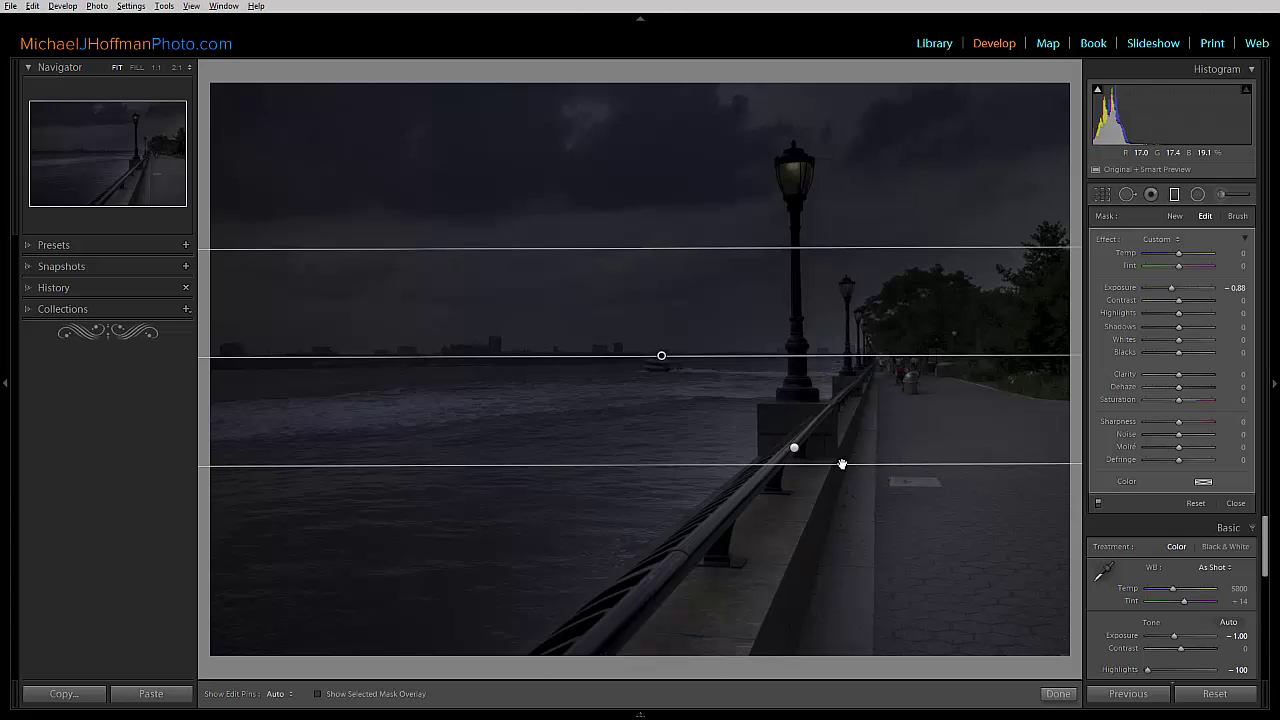
{"action": "left_click", "coordinate": [794, 449]}
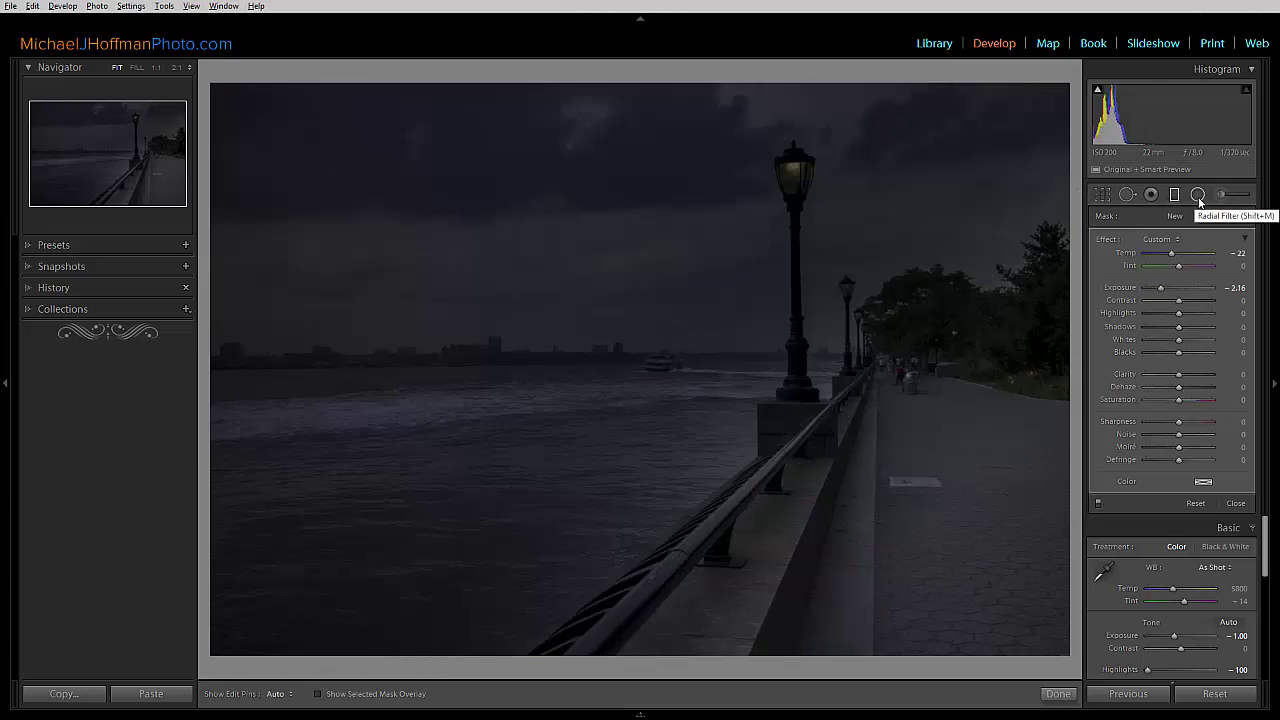
{"action": "left_click", "coordinate": [1198, 196]}
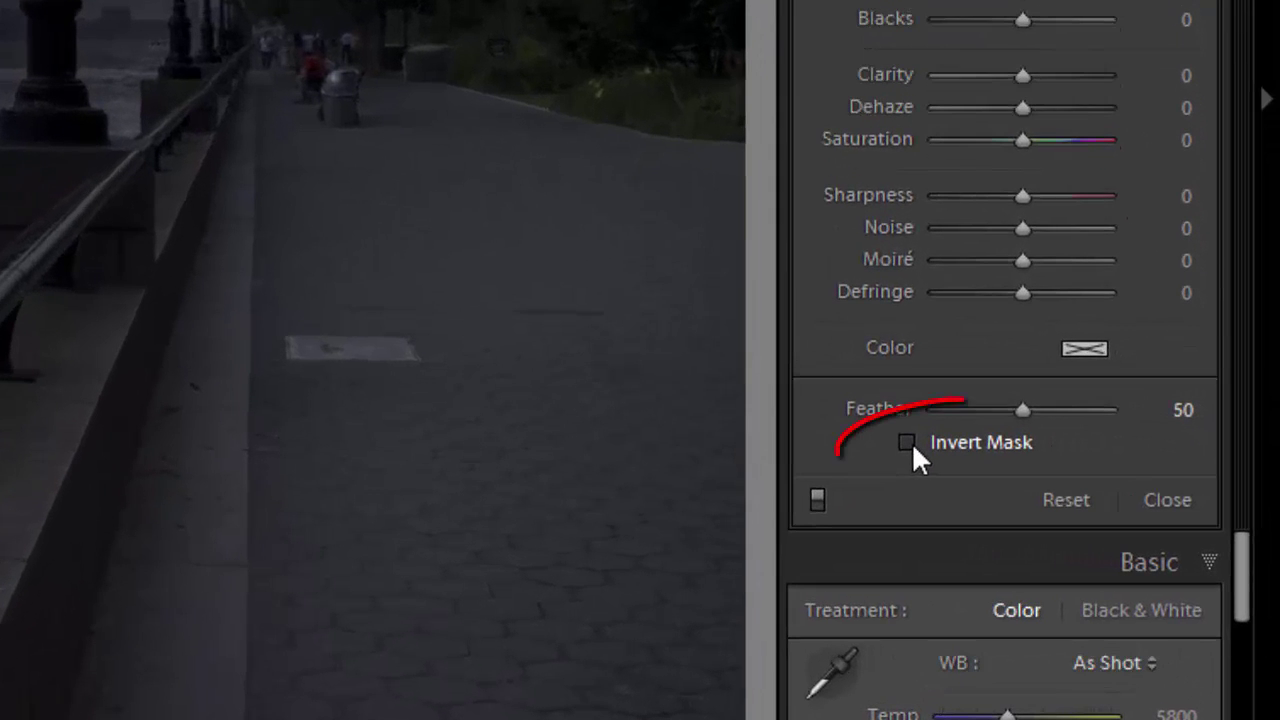
{"action": "left_click", "coordinate": [908, 442]}
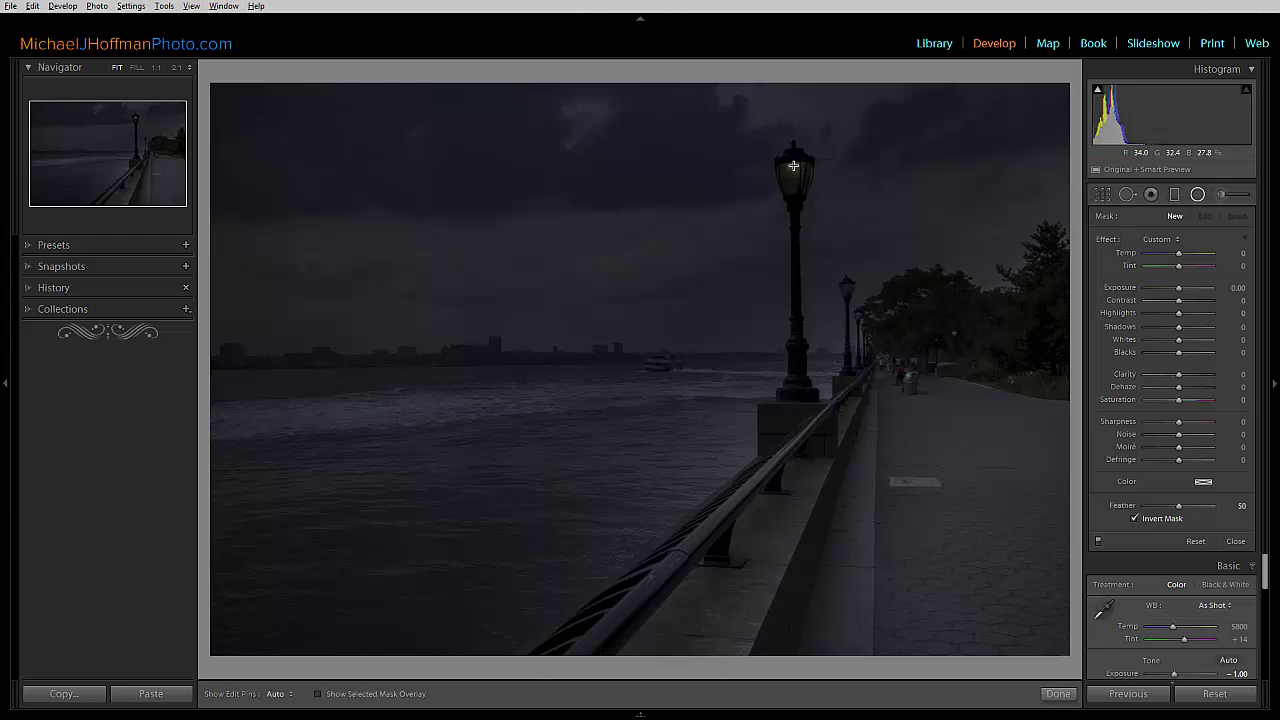
- Fit a radial ellipse around the front lamp head with Exposure 2.56 and Temp 62
{"action": "left_click_drag", "start_coordinate": [793, 165], "coordinate": [823, 189]}
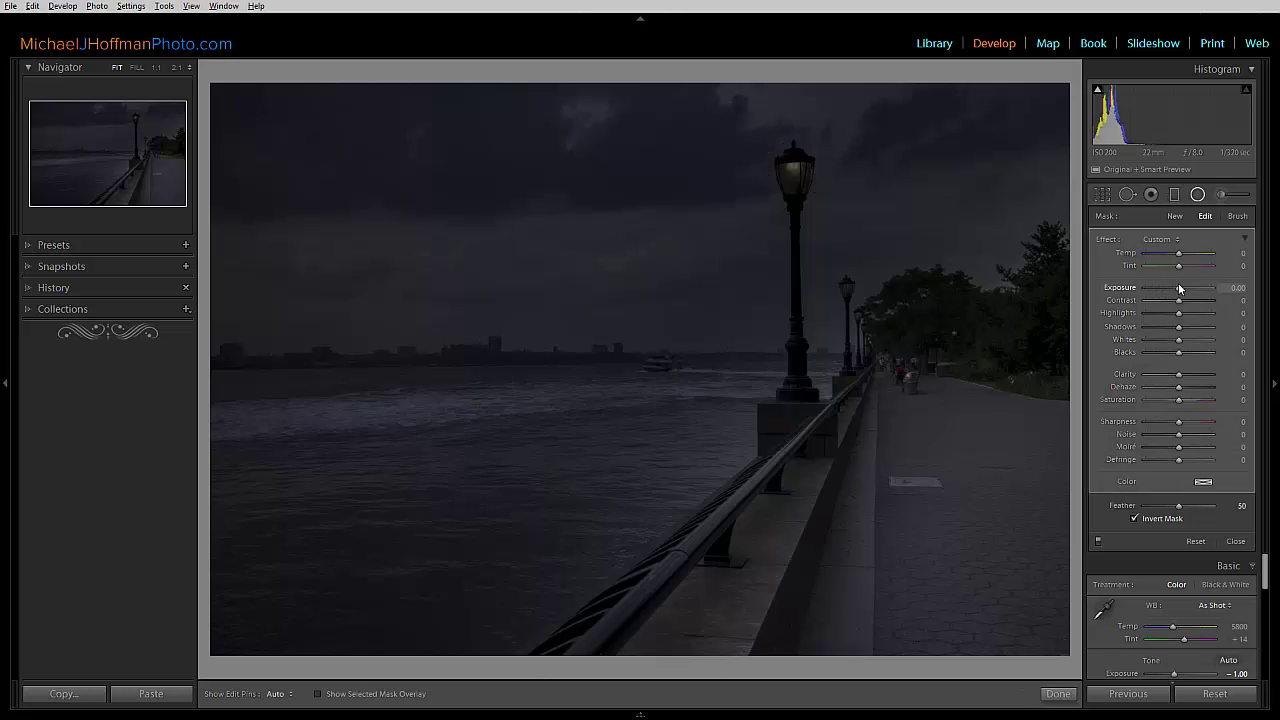
{"action": "left_click_drag", "start_coordinate": [1181, 290], "coordinate": [1201, 290]}
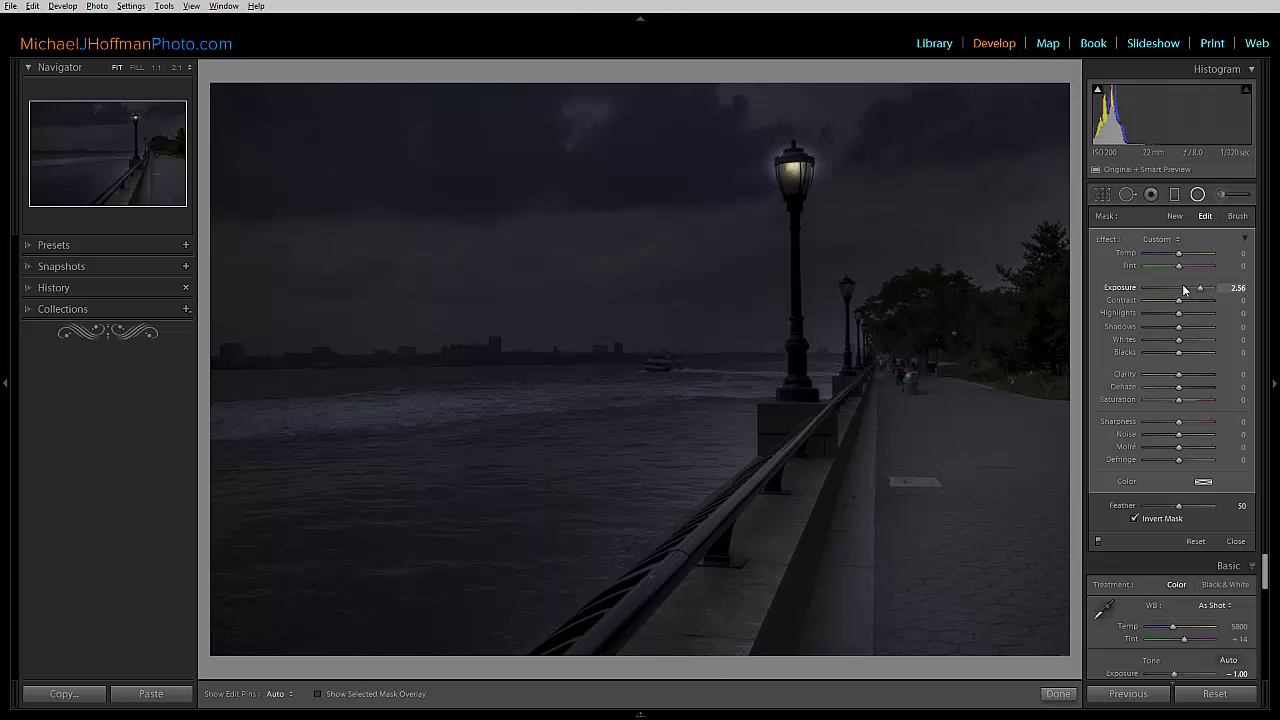
{"action": "left_click_drag", "start_coordinate": [792, 168], "coordinate": [792, 178]}
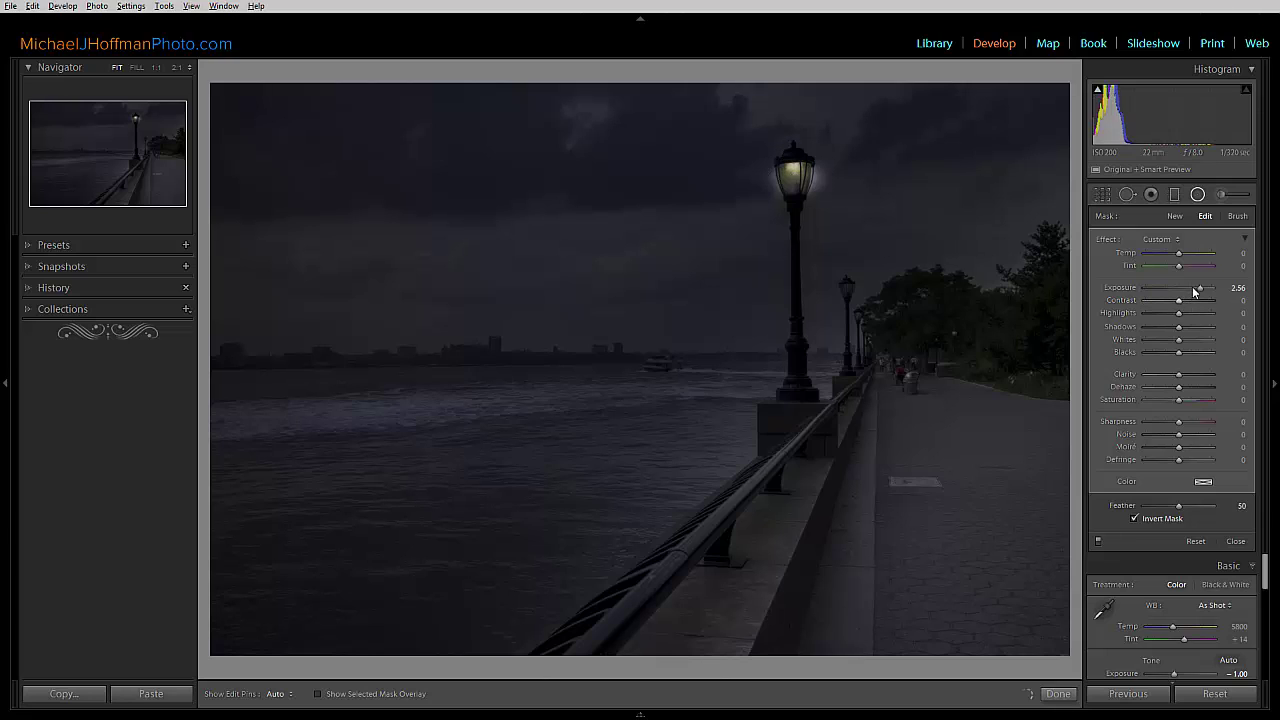
{"action": "left_click_drag", "start_coordinate": [1204, 292], "coordinate": [1202, 292]}
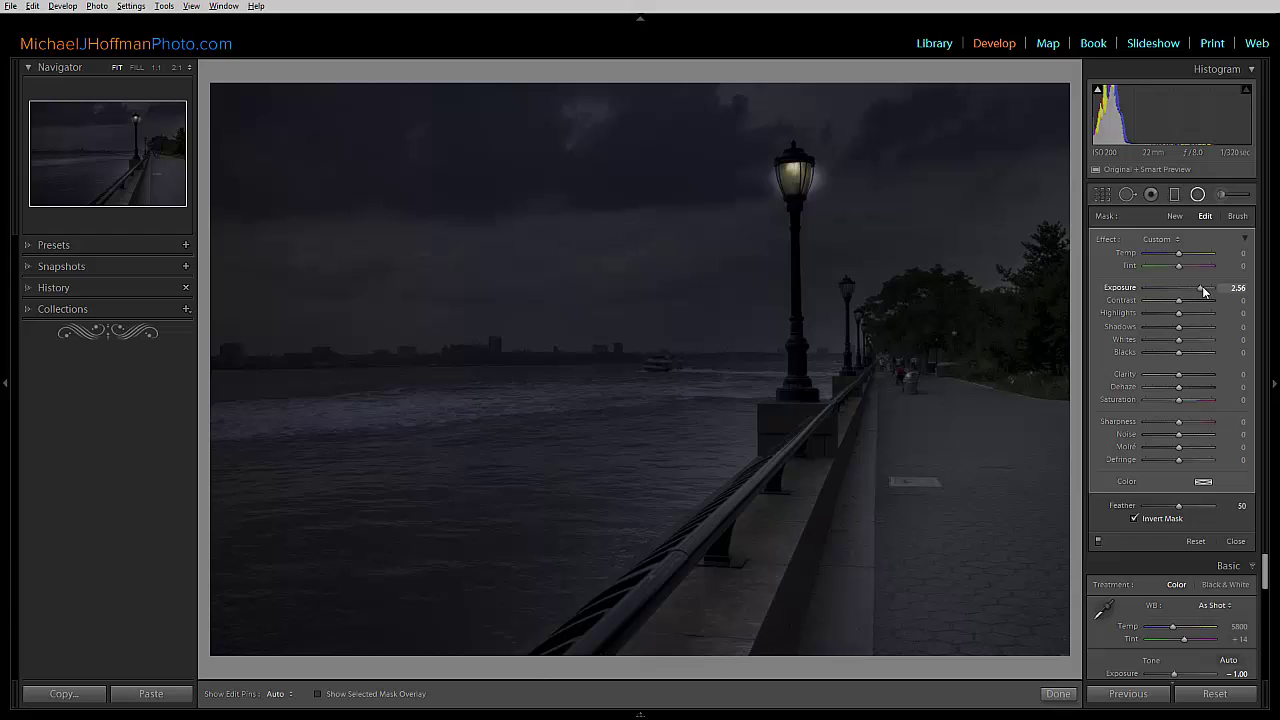
{"action": "left_click_drag", "start_coordinate": [764, 178], "coordinate": [767, 178]}
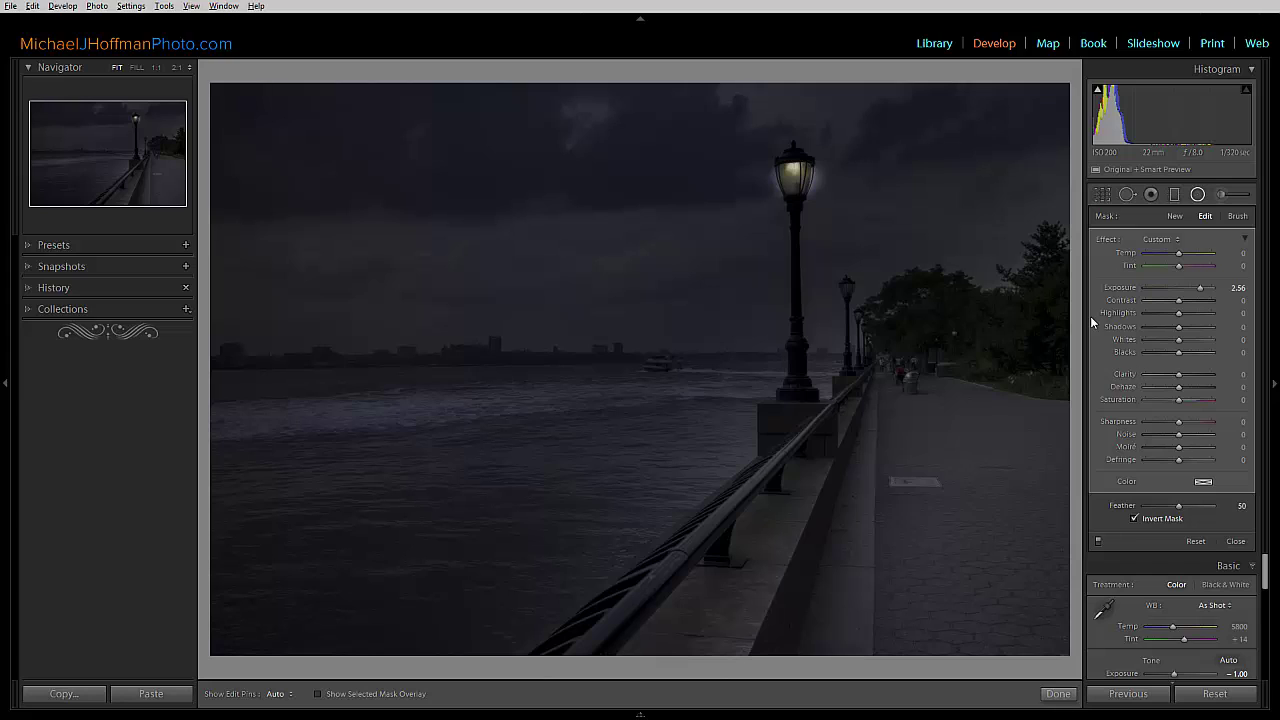
{"action": "left_click_drag", "start_coordinate": [1180, 256], "coordinate": [1199, 260]}
{"action": "left_click_drag", "start_coordinate": [1200, 261], "coordinate": [1202, 259]}
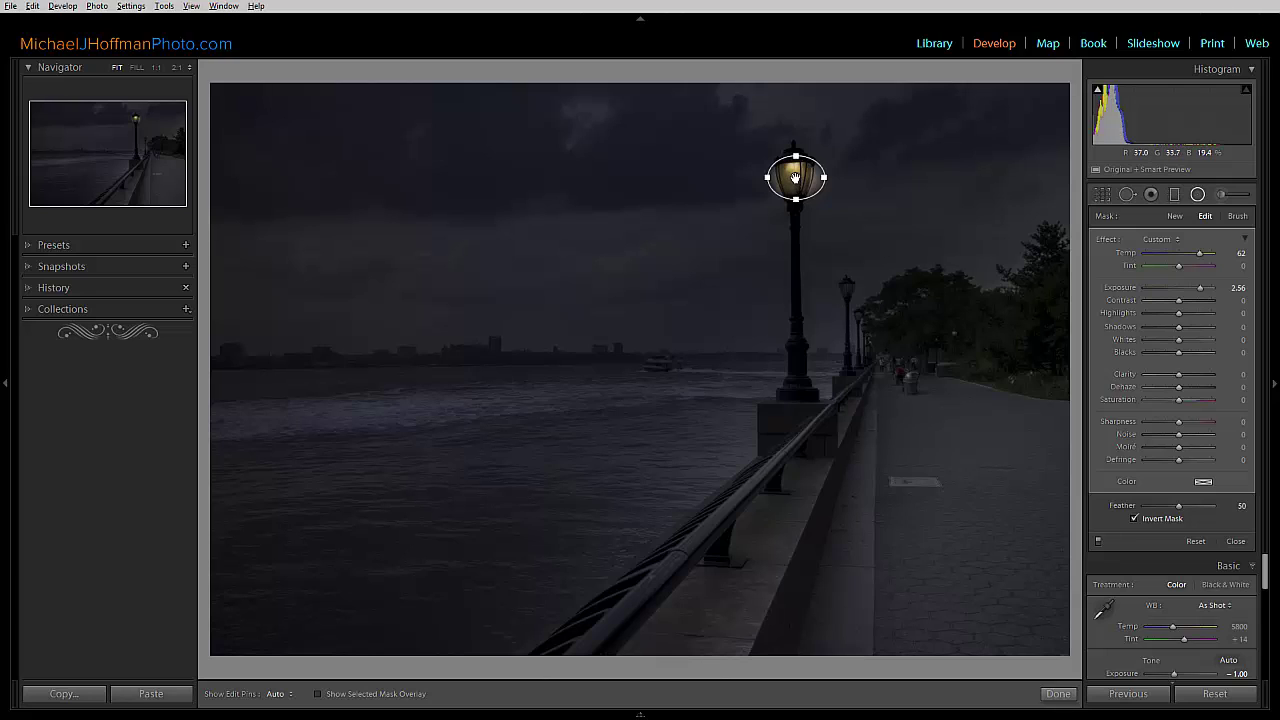
- Duplicate the lamp's radial filter onto the second lamp, then again onto the third
{"action": "mouse_move", "coordinate": [797, 176]}
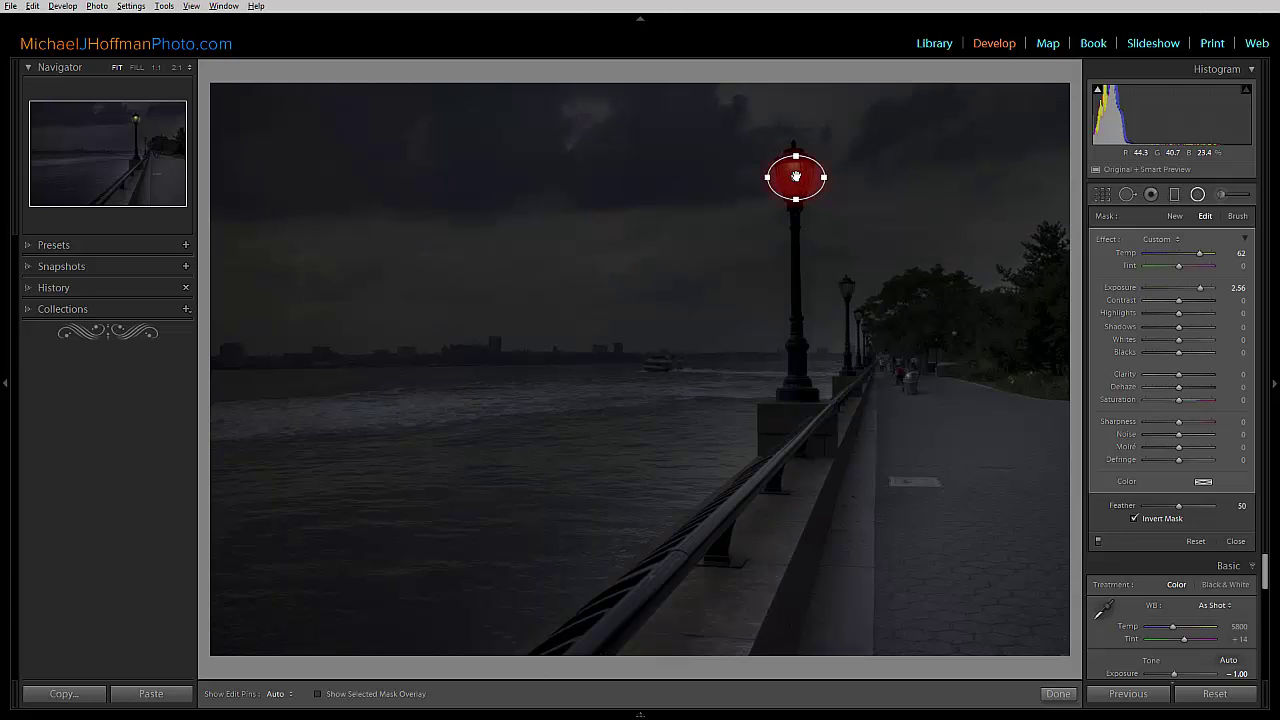
{"action": "right_click", "coordinate": [796, 177]}
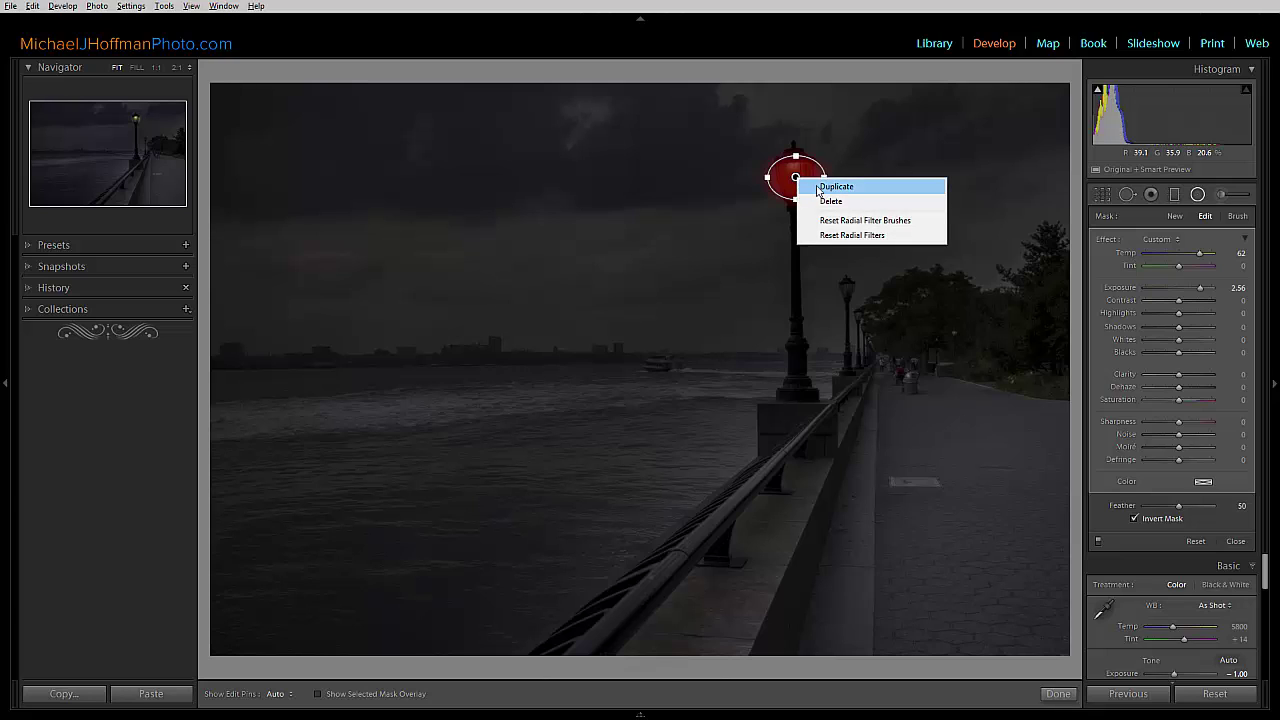
{"action": "left_click", "coordinate": [834, 187]}
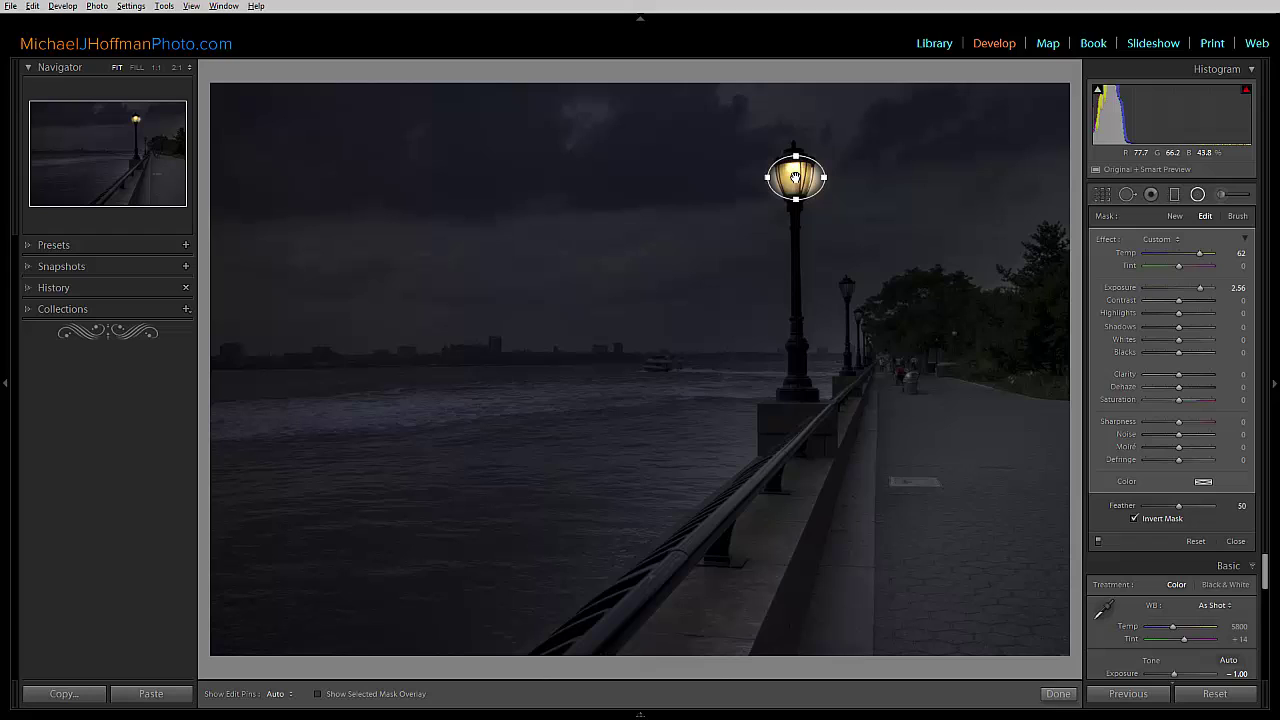
{"action": "left_click_drag", "start_coordinate": [795, 177], "coordinate": [857, 283]}
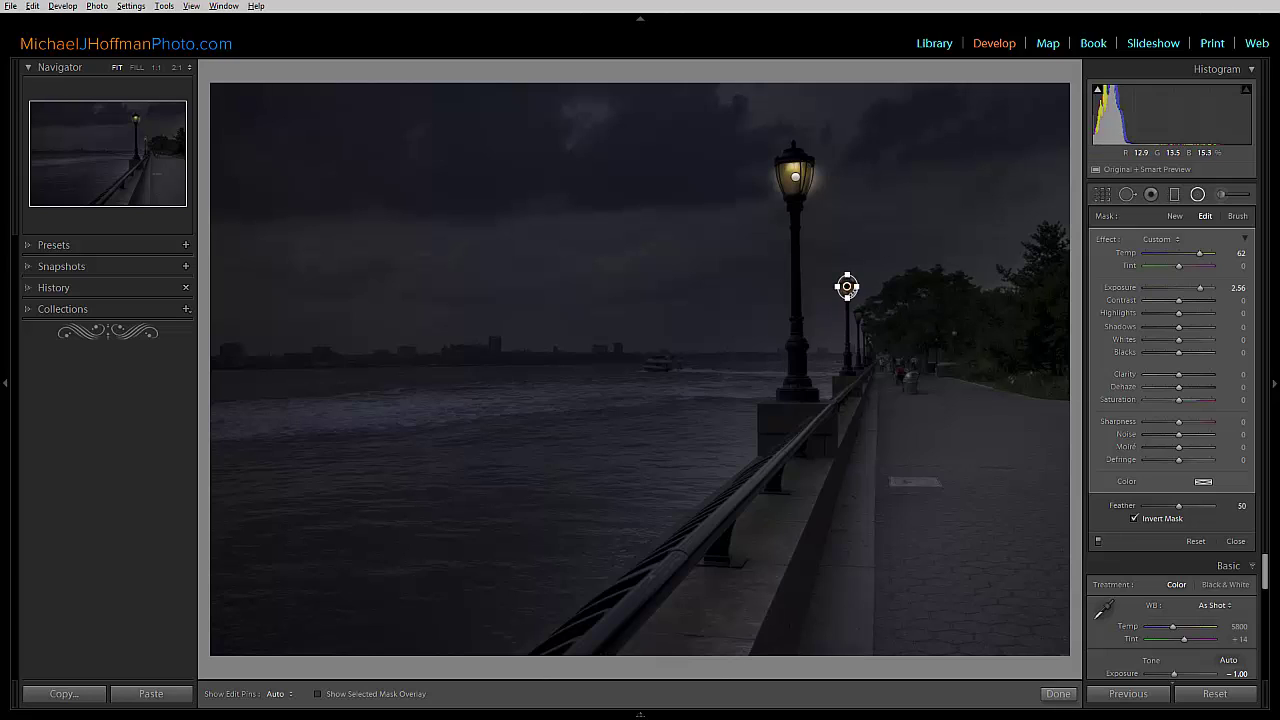
{"action": "right_click", "coordinate": [847, 287]}
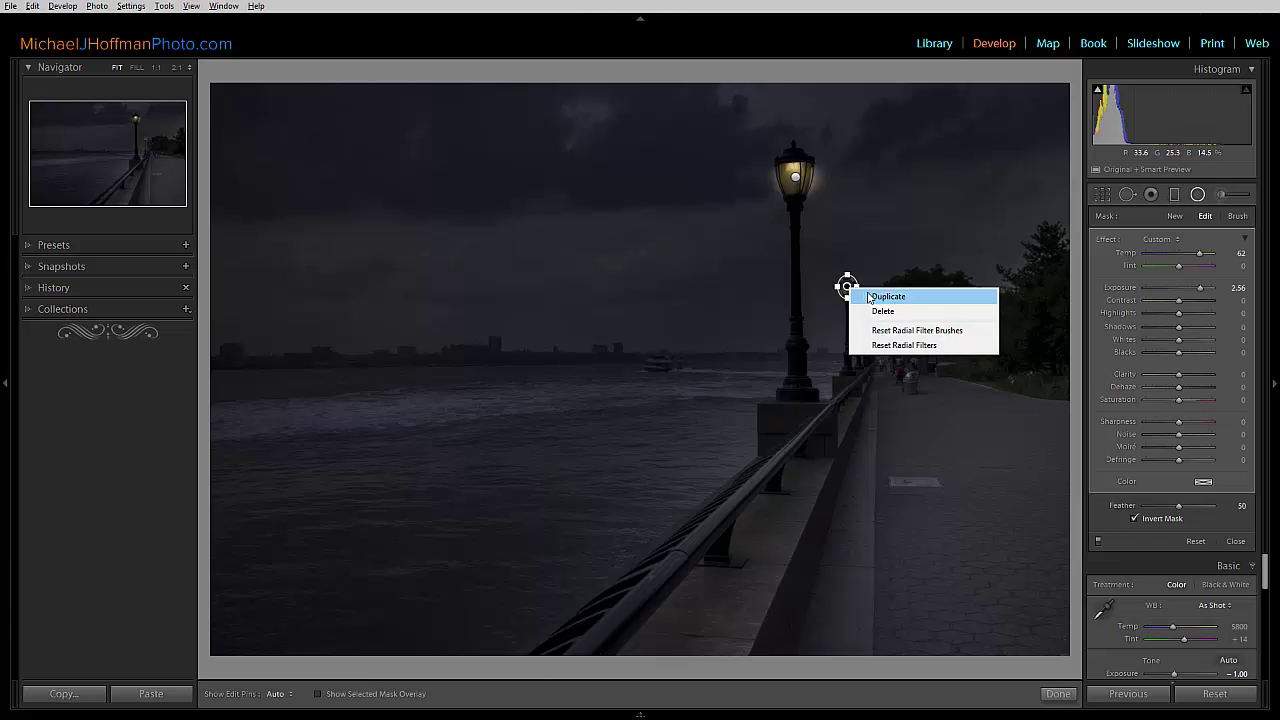
{"action": "left_click", "coordinate": [871, 297]}
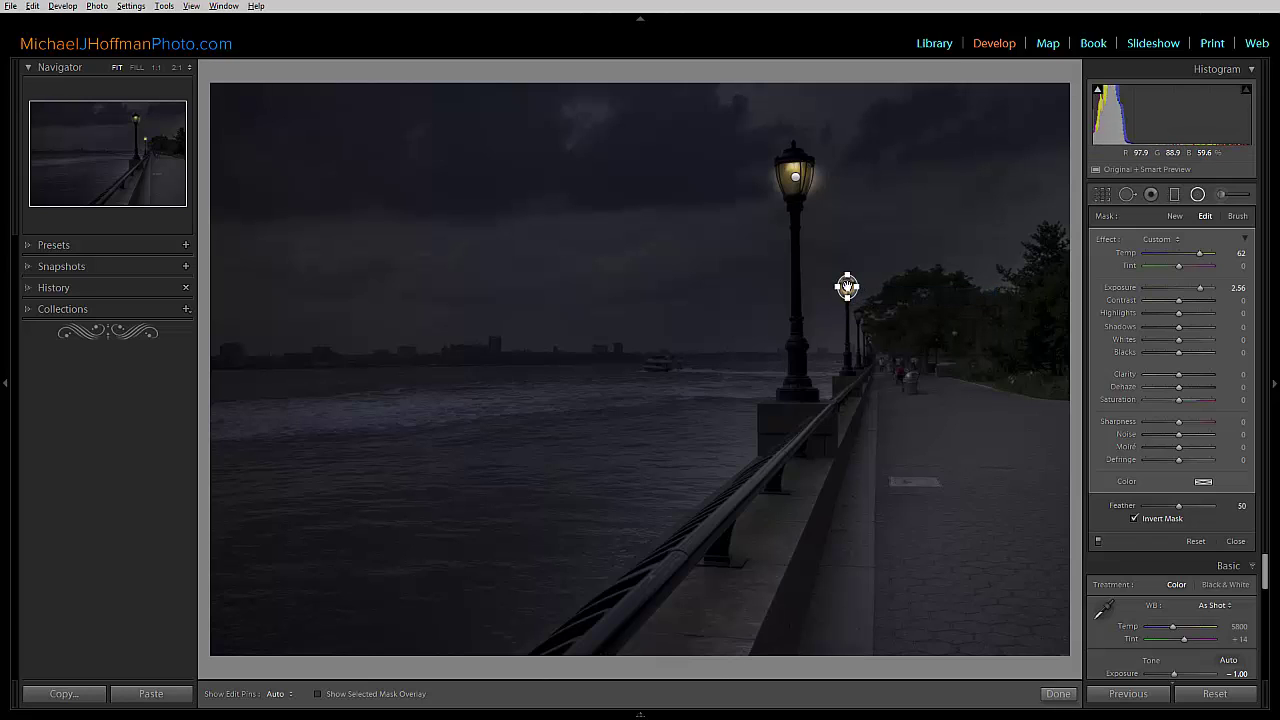
{"action": "left_click_drag", "start_coordinate": [847, 287], "coordinate": [858, 319]}
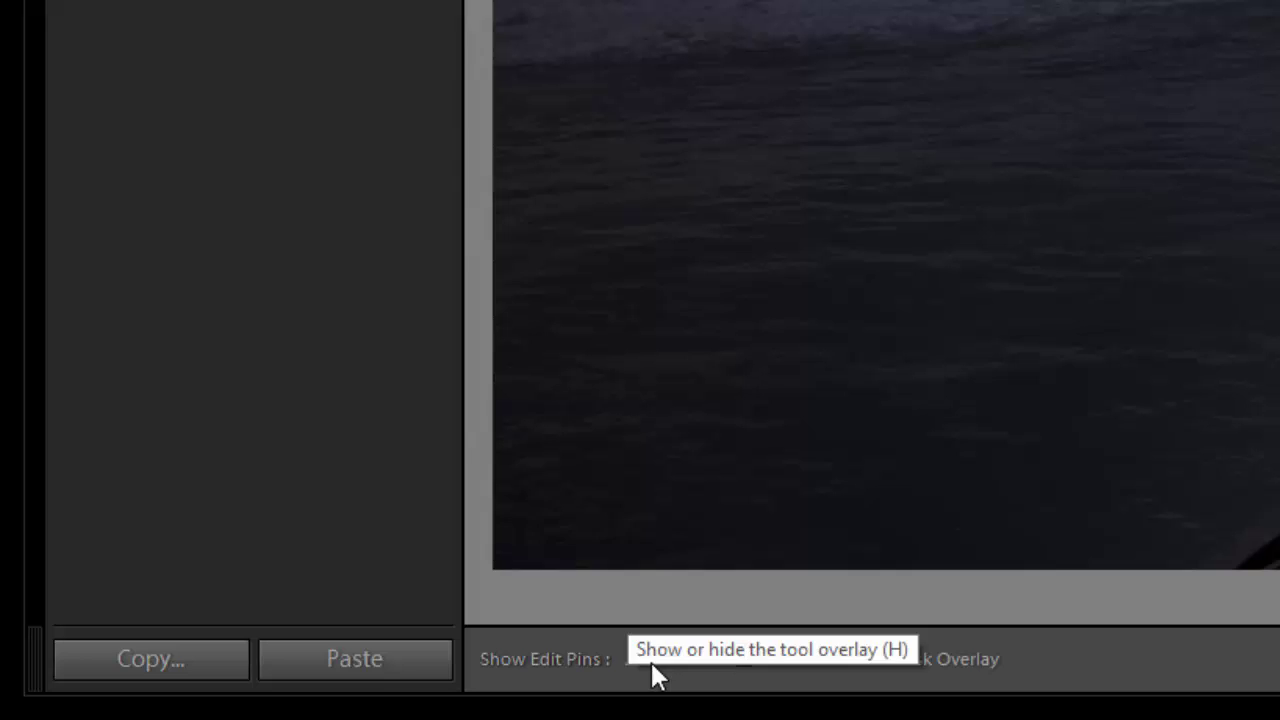
{"action": "left_click", "coordinate": [650, 660]}
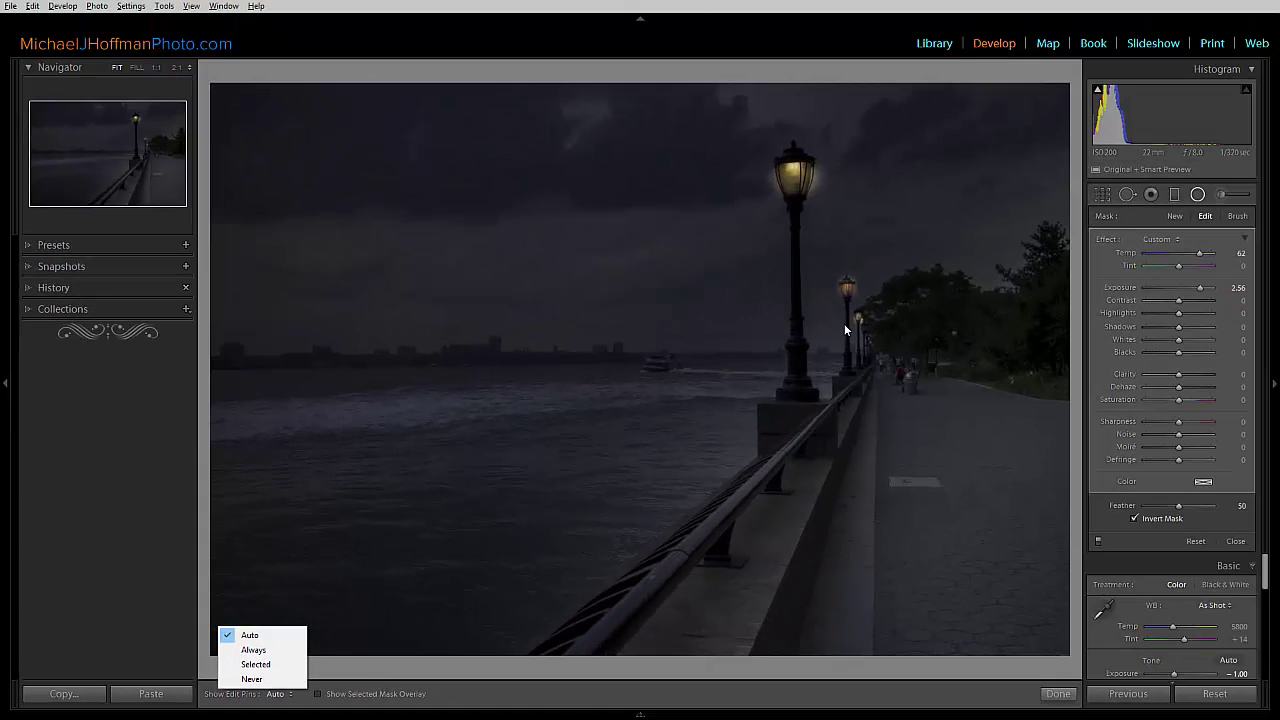
{"action": "left_click", "coordinate": [844, 323]}
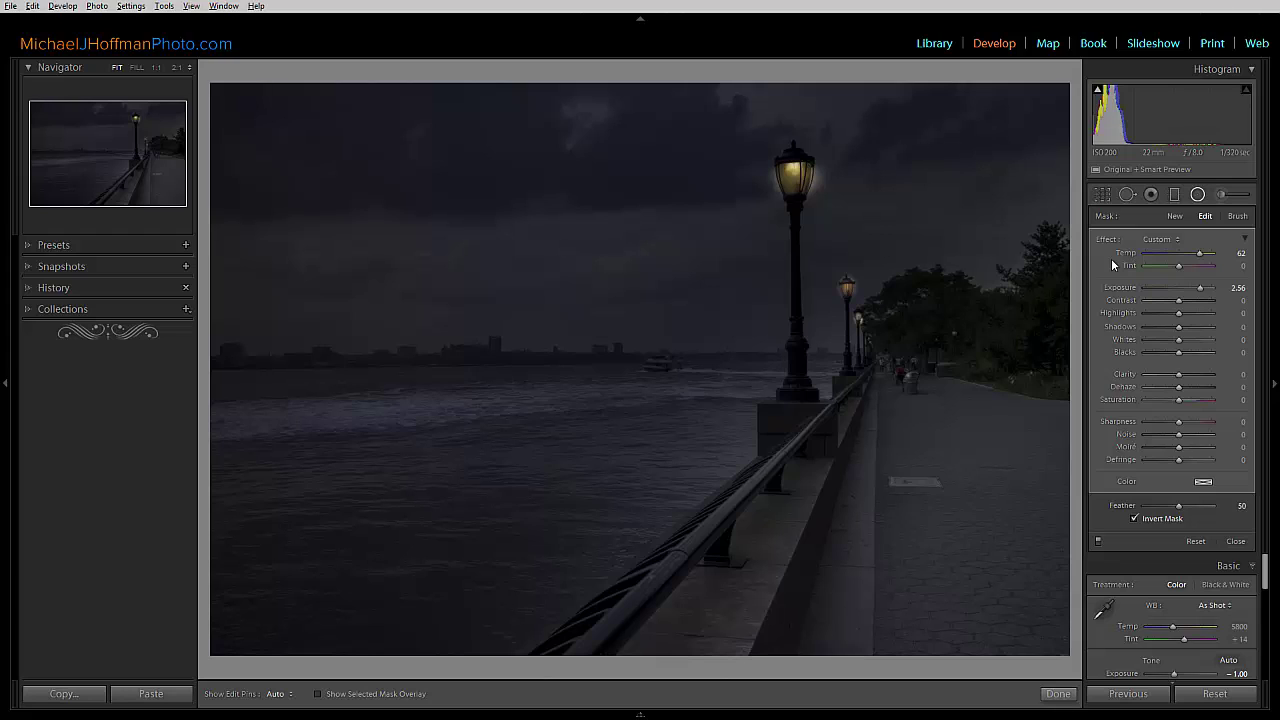
- Duplicate the lamp filter onto the walkway, reshape and tilt it, set Feather 83, Temp 100
{"action": "right_click", "coordinate": [795, 178]}
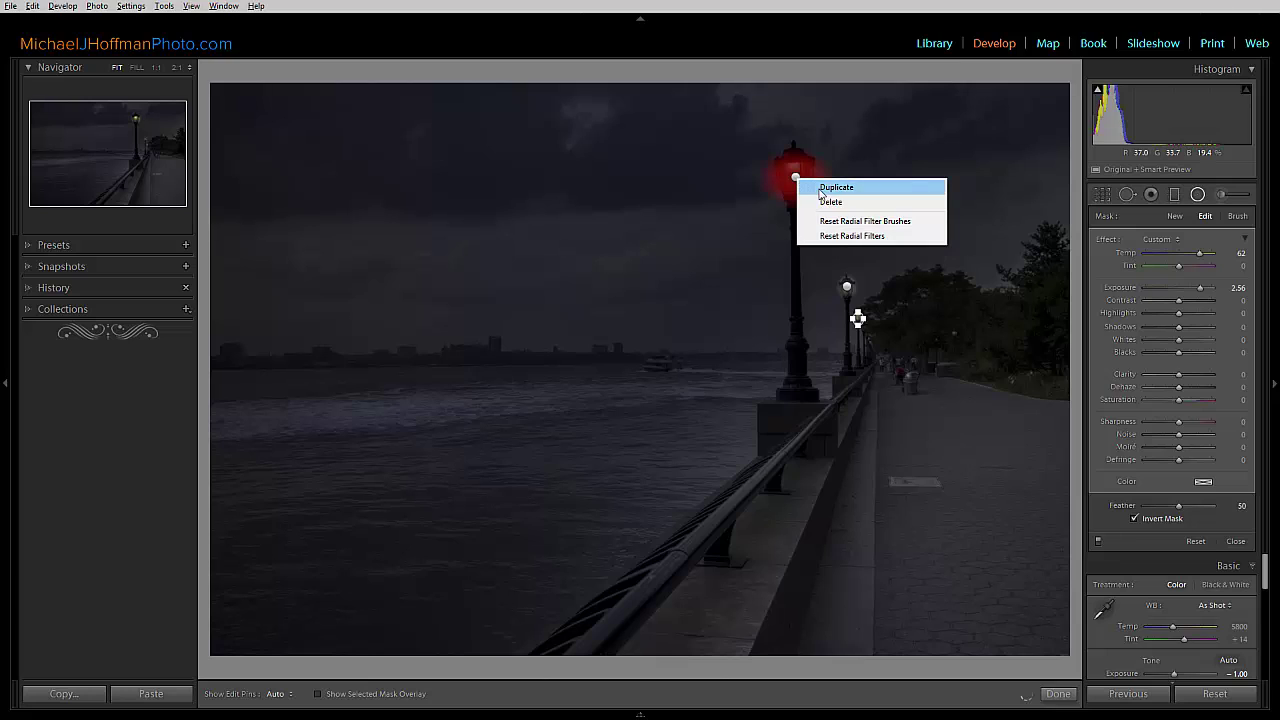
{"action": "left_click", "coordinate": [808, 188]}
{"action": "left_click_drag", "start_coordinate": [797, 180], "coordinate": [1012, 458]}
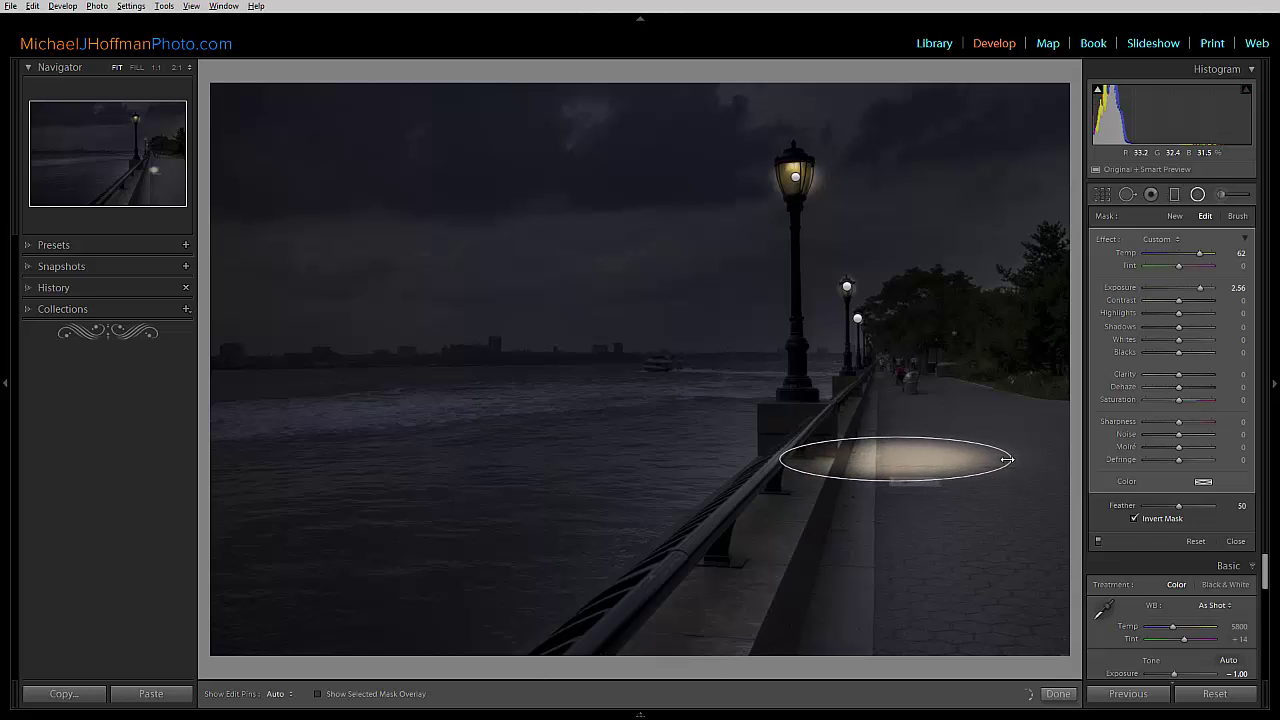
{"action": "left_click_drag", "start_coordinate": [897, 482], "coordinate": [897, 486]}
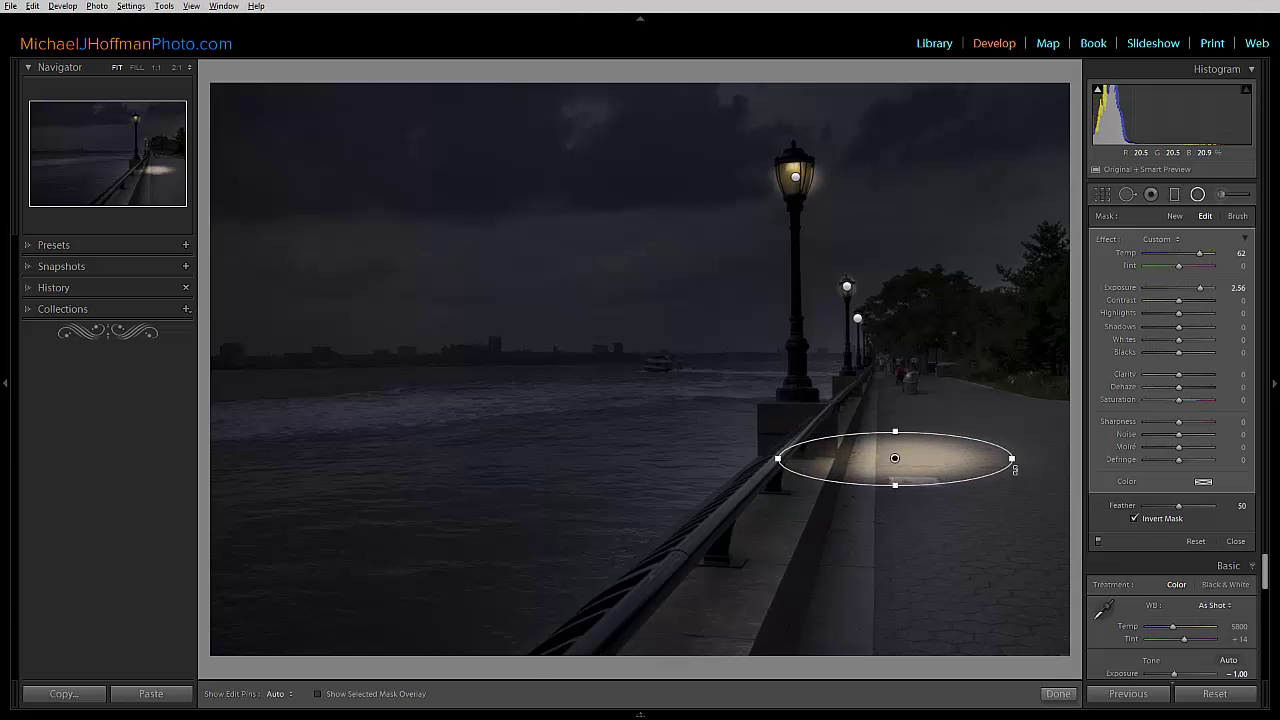
{"action": "left_click_drag", "start_coordinate": [1014, 466], "coordinate": [1012, 478]}
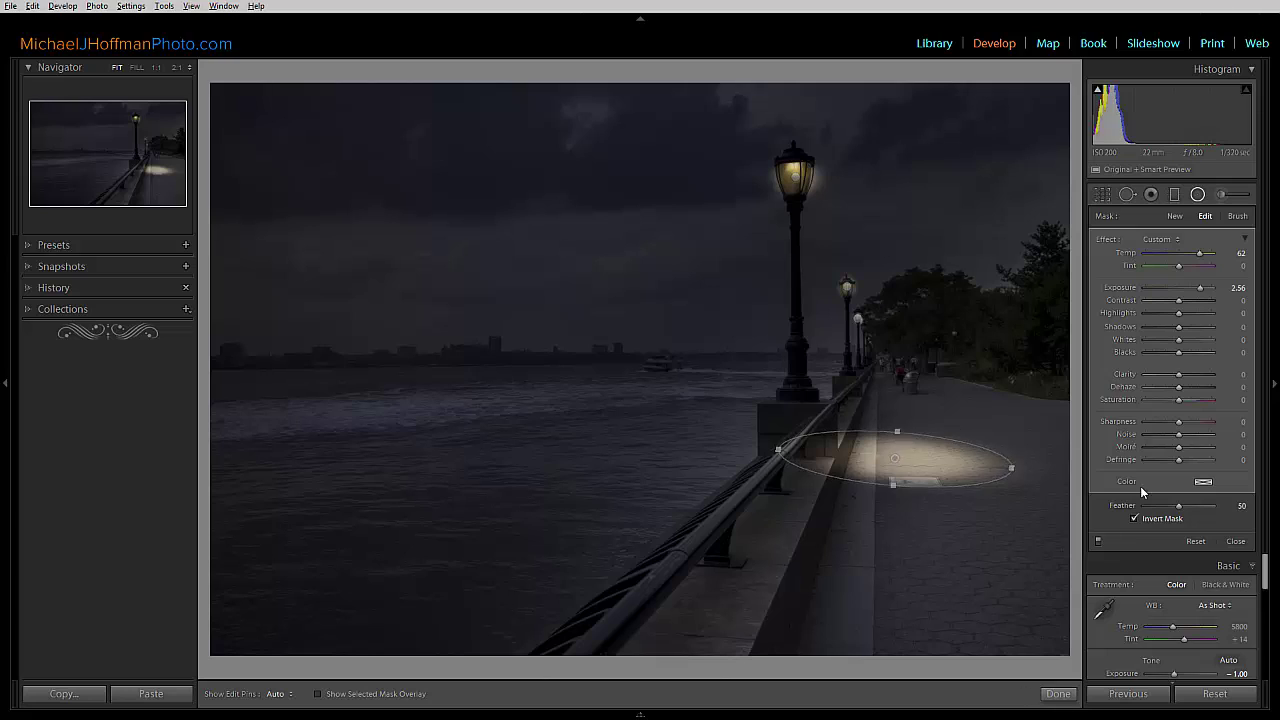
{"action": "left_click_drag", "start_coordinate": [1177, 507], "coordinate": [1202, 509]}
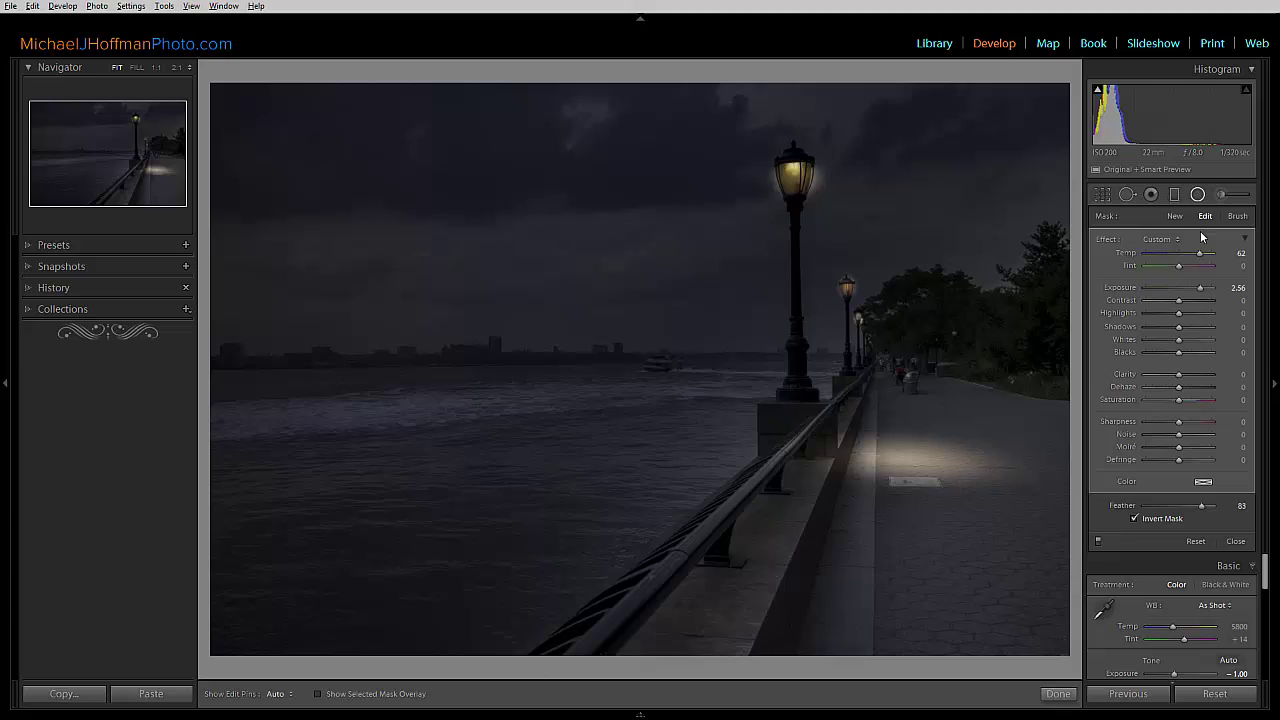
{"action": "left_click_drag", "start_coordinate": [1201, 256], "coordinate": [1212, 258]}
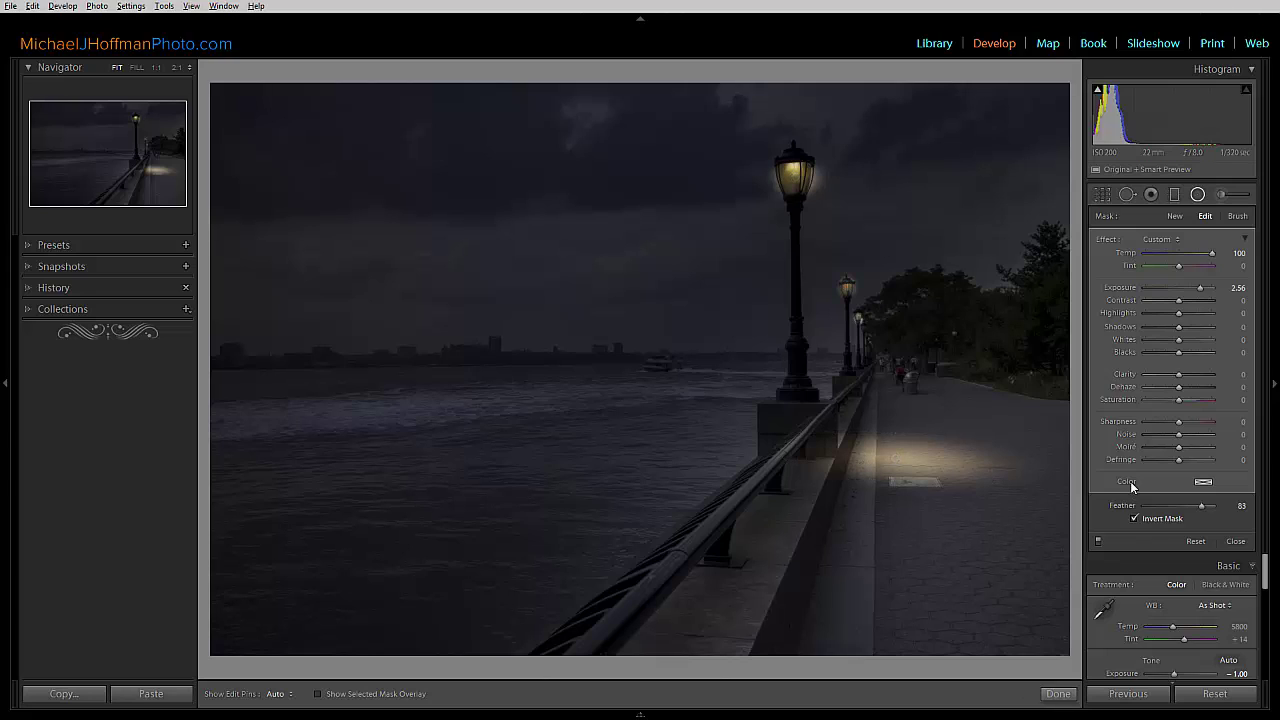
- Duplicate the walkway light pool twice, moving each copy farther up the path and narrowing it
{"action": "right_click", "coordinate": [894, 459]}
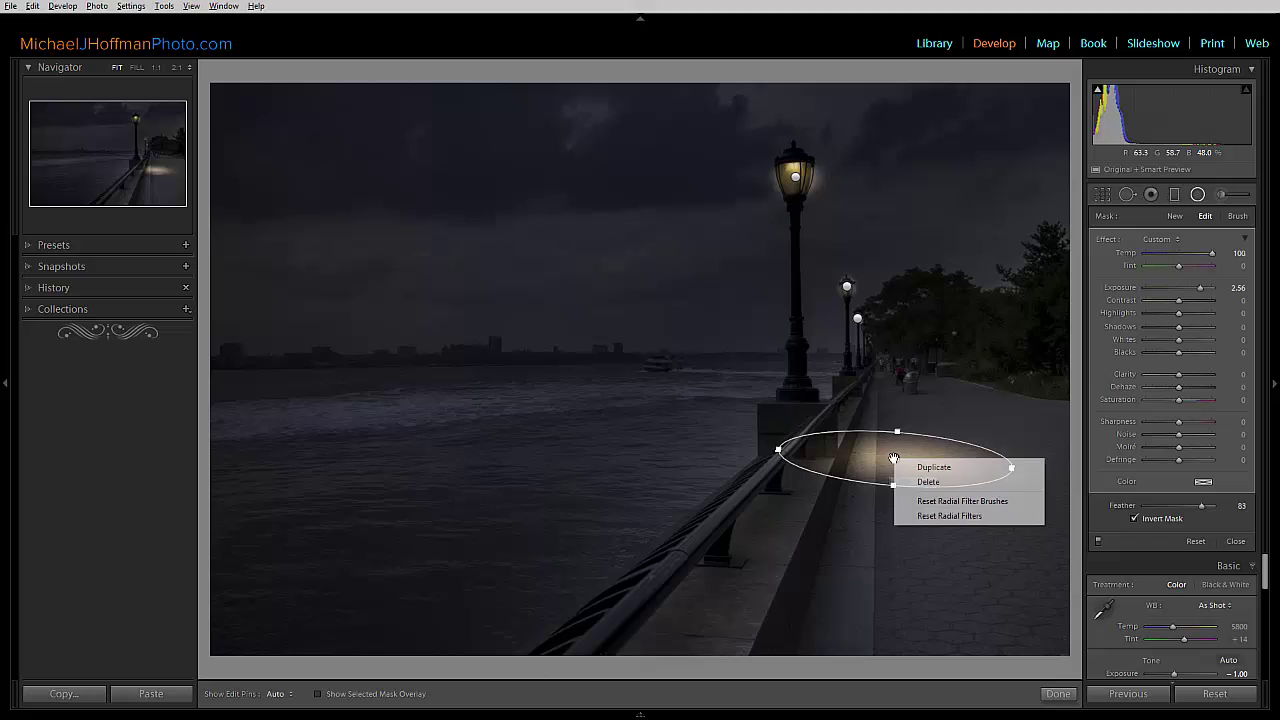
{"action": "left_click", "coordinate": [933, 467]}
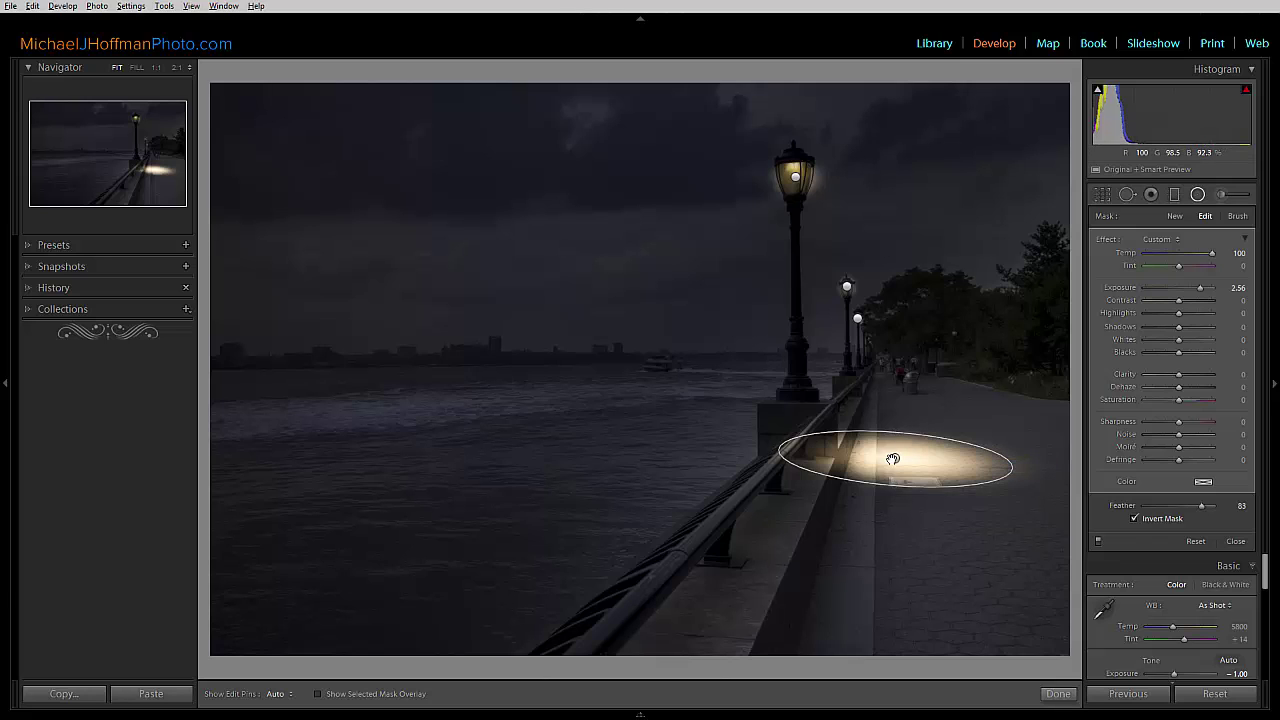
{"action": "left_click_drag", "start_coordinate": [893, 459], "coordinate": [913, 380]}
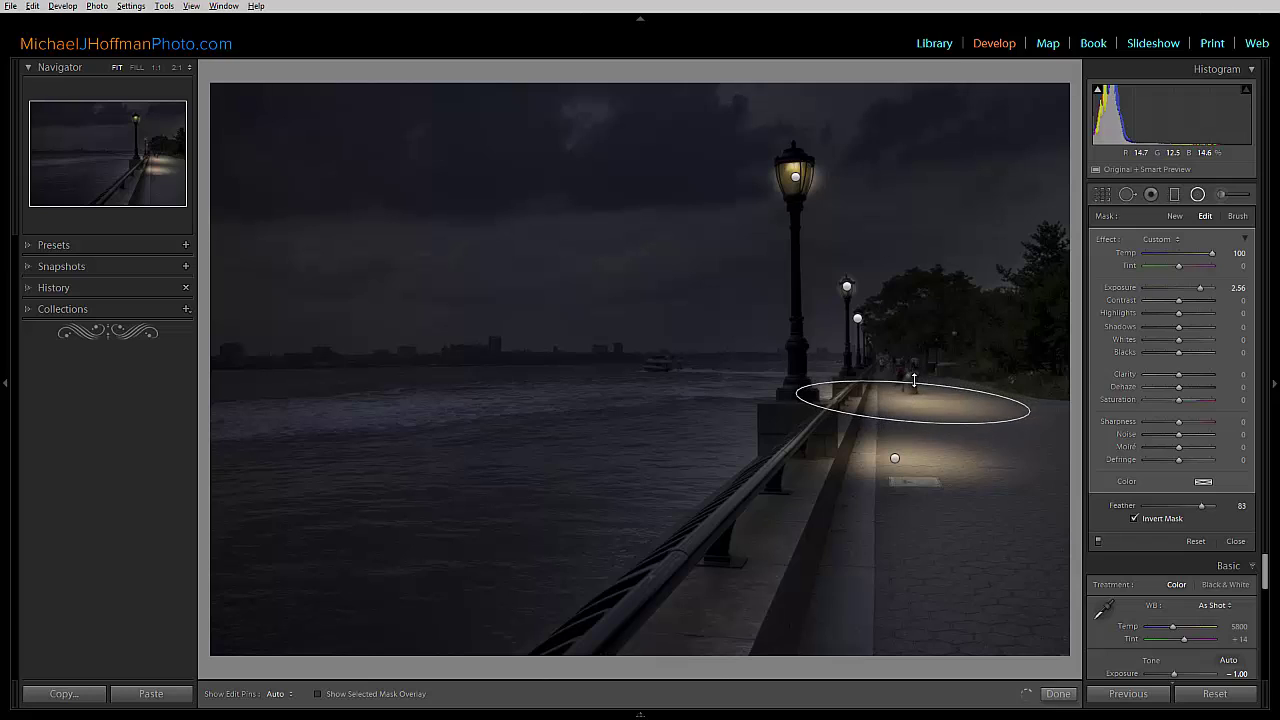
{"action": "left_click_drag", "start_coordinate": [1029, 411], "coordinate": [897, 404]}
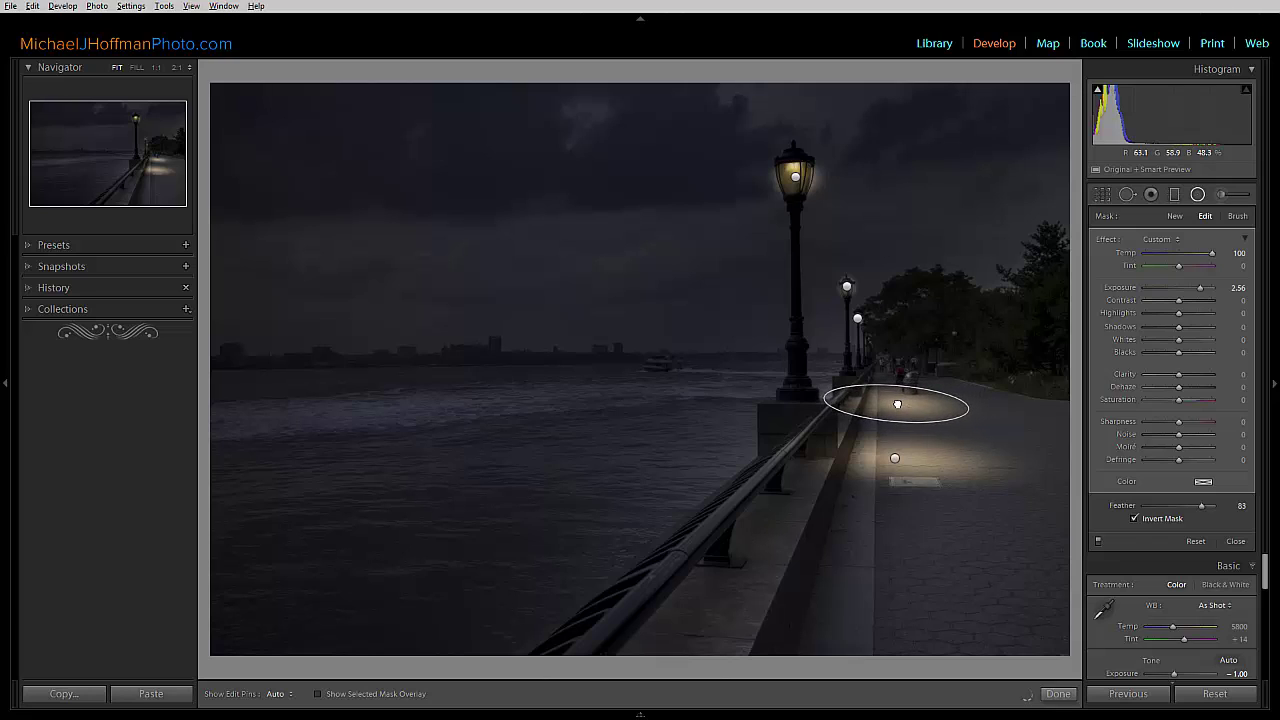
{"action": "right_click", "coordinate": [897, 404]}
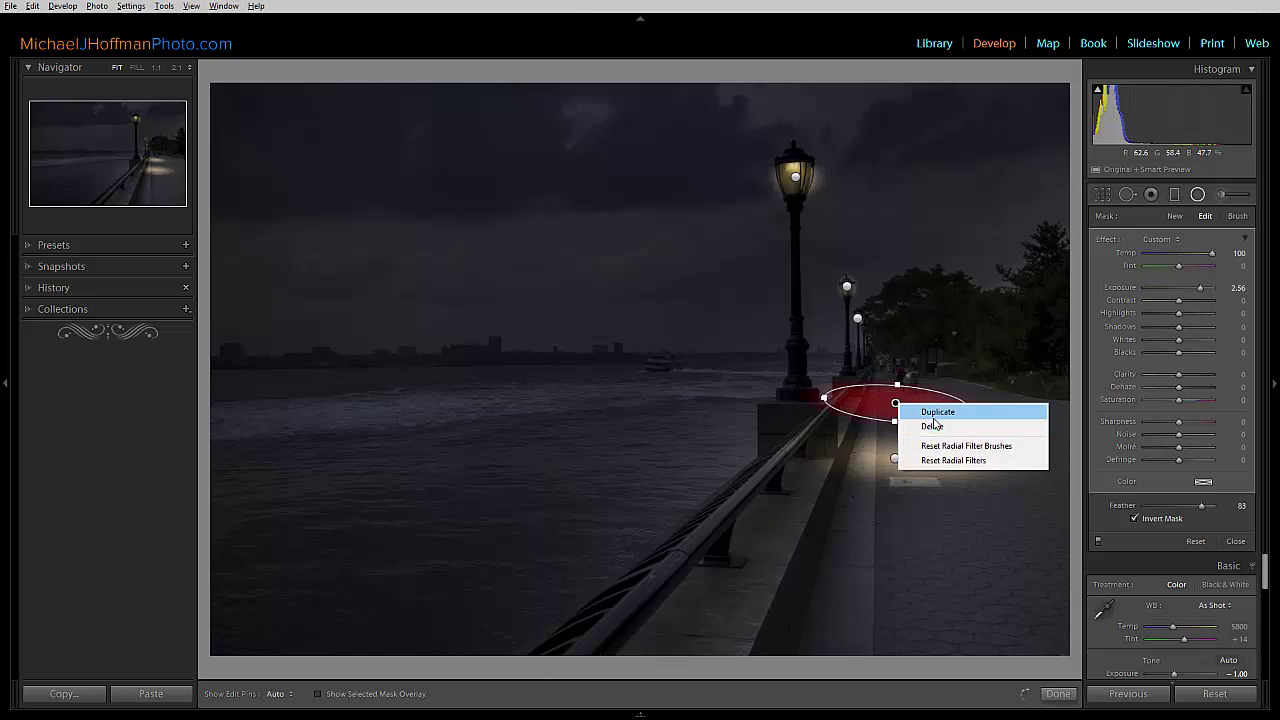
{"action": "left_click", "coordinate": [936, 413]}
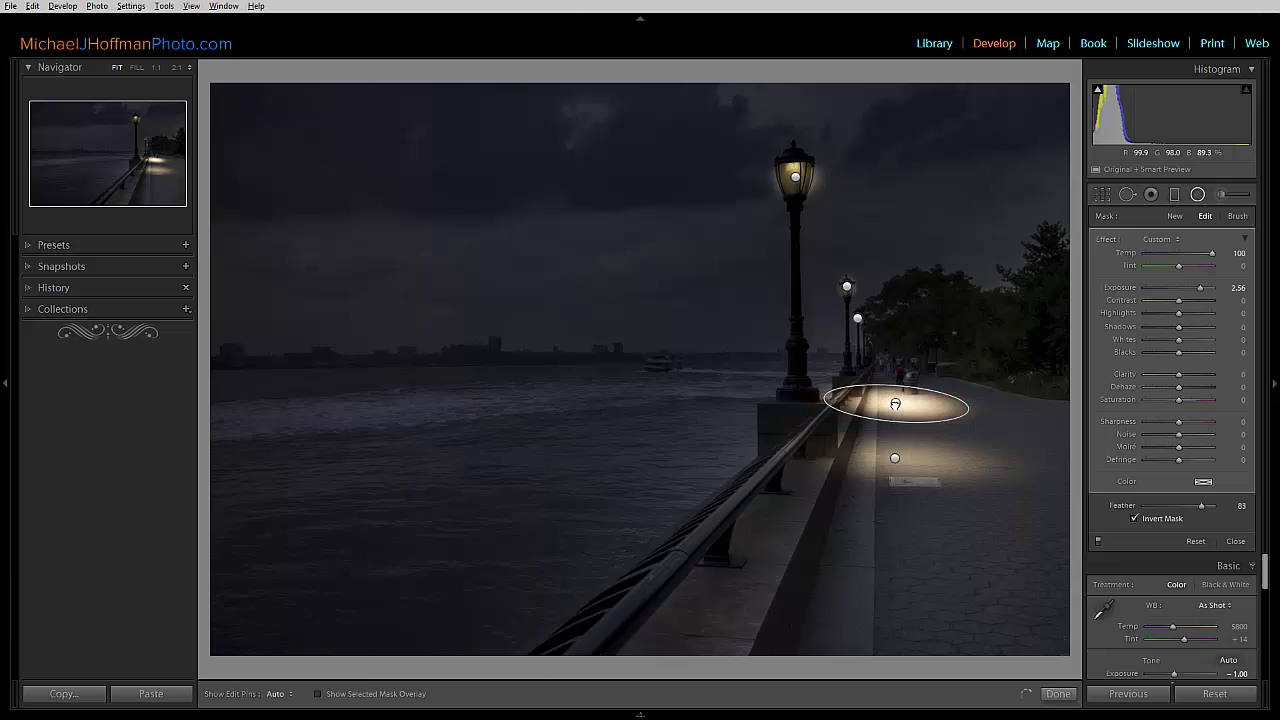
{"action": "mouse_move", "coordinate": [895, 404]}
{"action": "left_mouse_down"}
{"action": "mouse_move", "coordinate": [897, 376]}
{"action": "mouse_move", "coordinate": [899, 391]}
{"action": "mouse_move", "coordinate": [951, 384]}
{"action": "mouse_move", "coordinate": [894, 381]}
{"action": "left_mouse_up"}
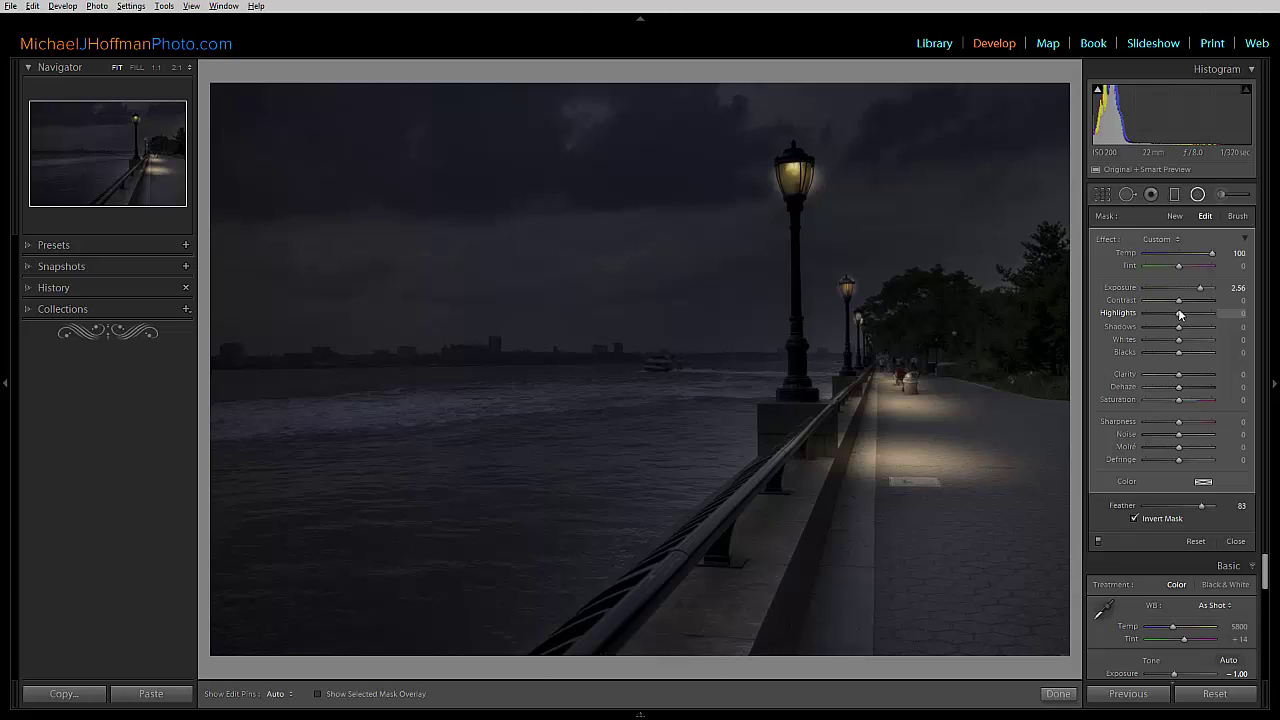
{"action": "key", "text": "backslash"}
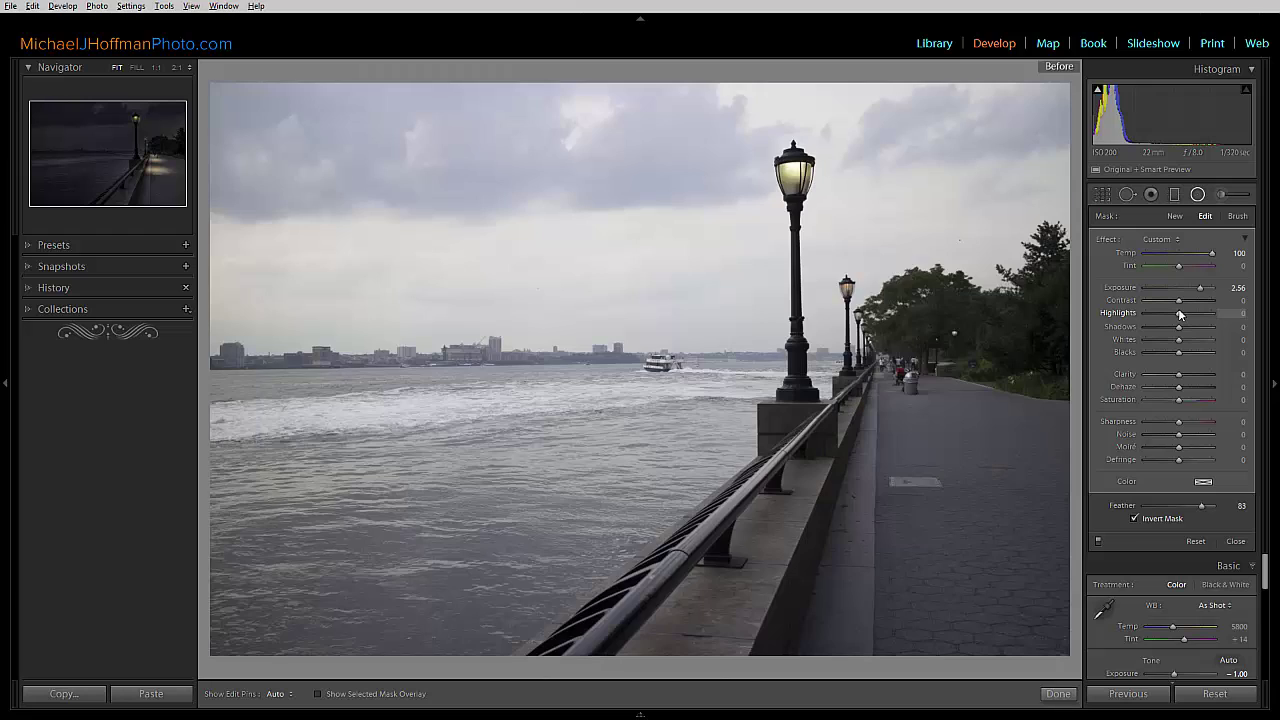
{"action": "key", "text": "backslash"}
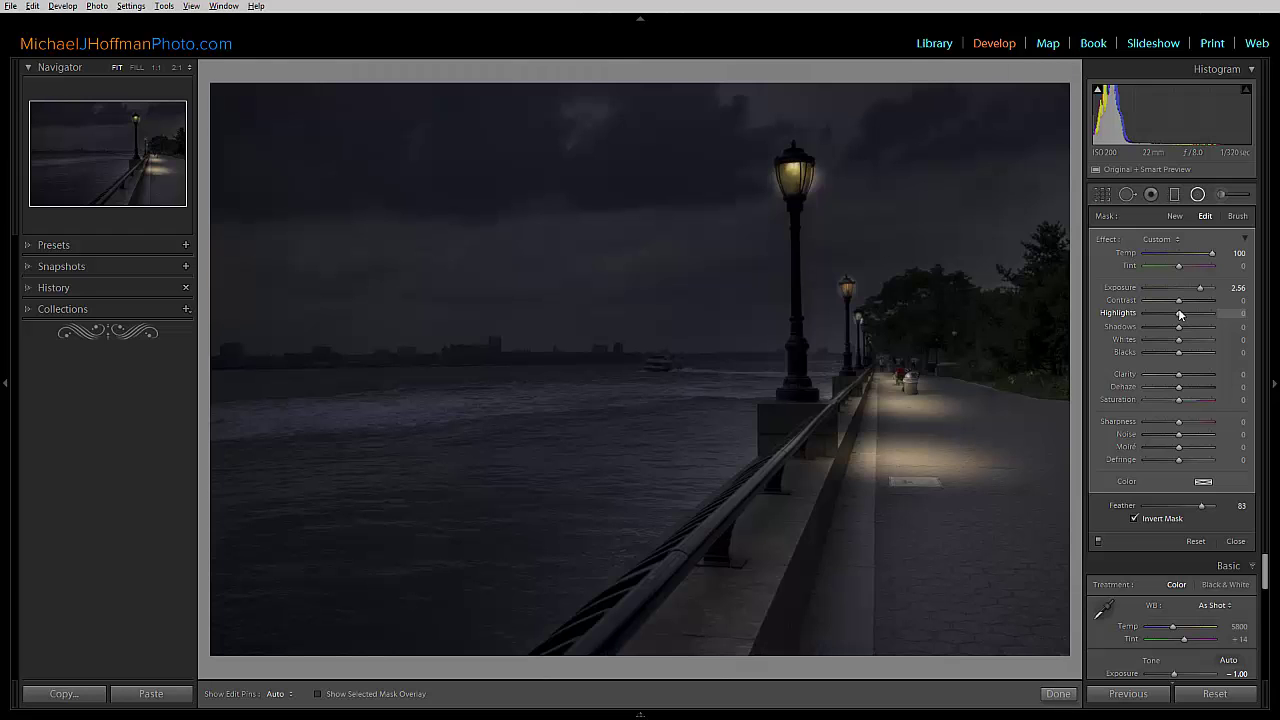